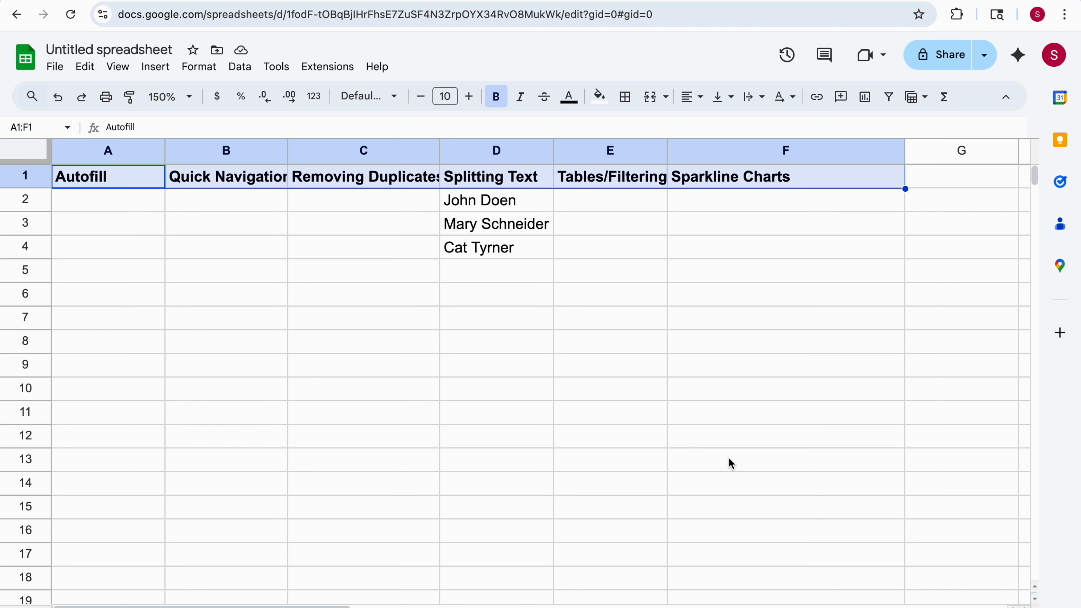
- Enter "Jan" in A2 and autofill the month series down to A5
click(92, 208)
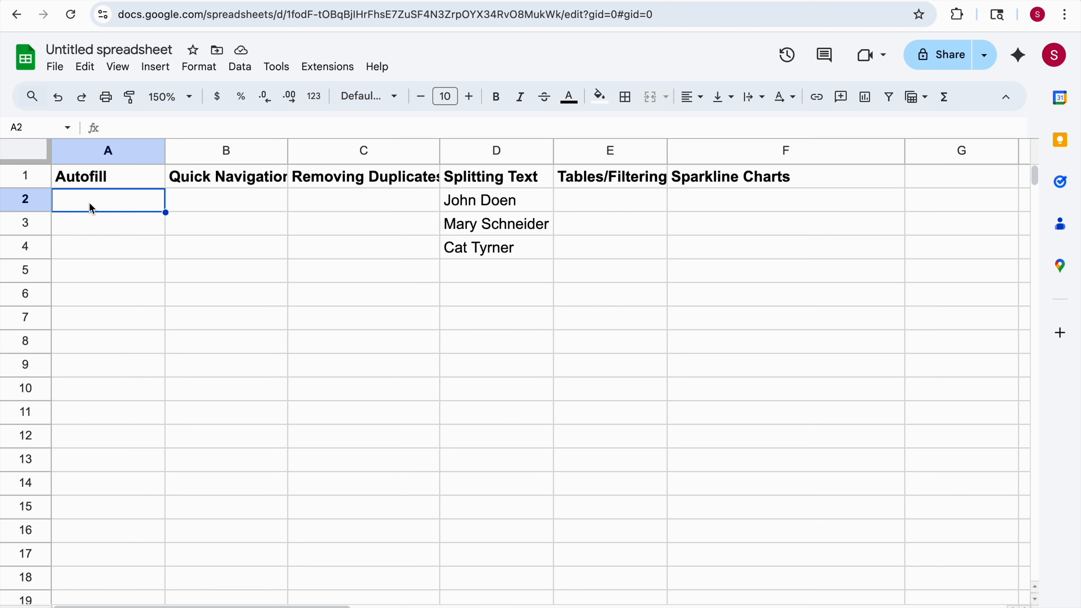
text(Jan)
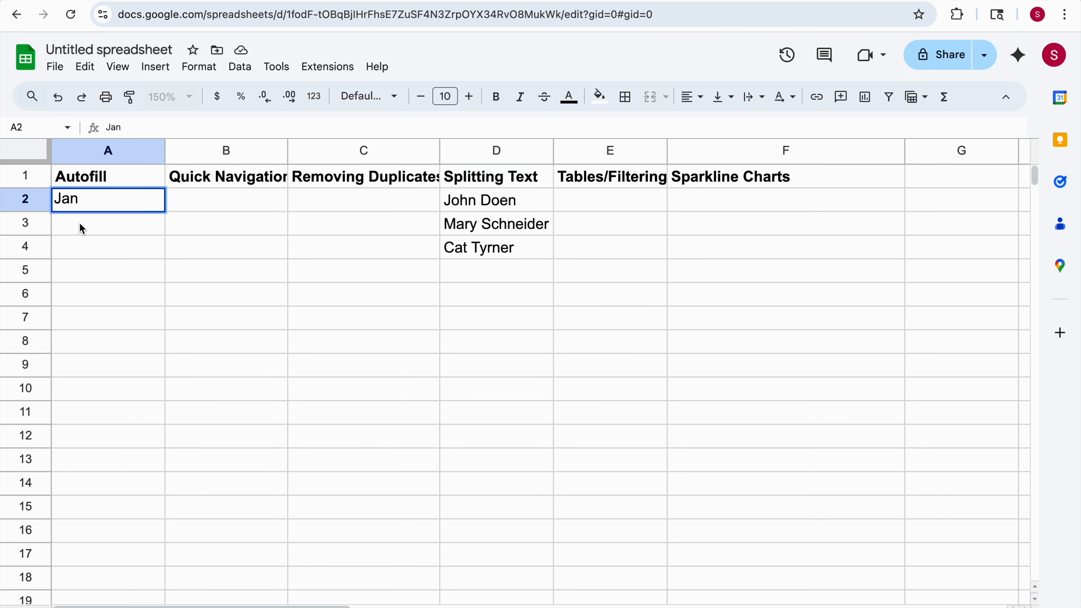
key(Return)
click(164, 205)
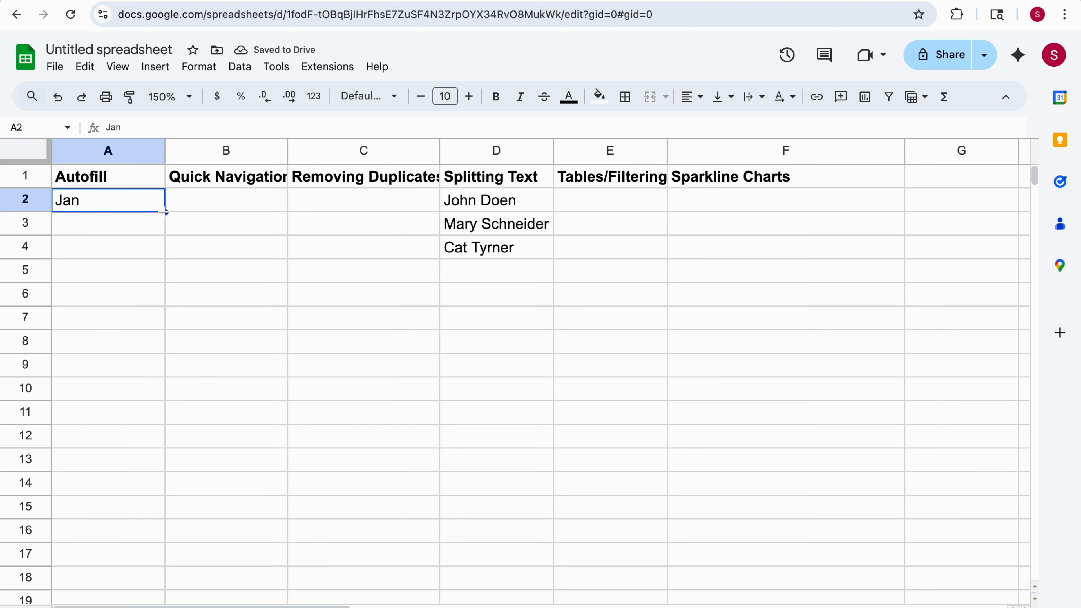
drag(165, 212, 154, 273)
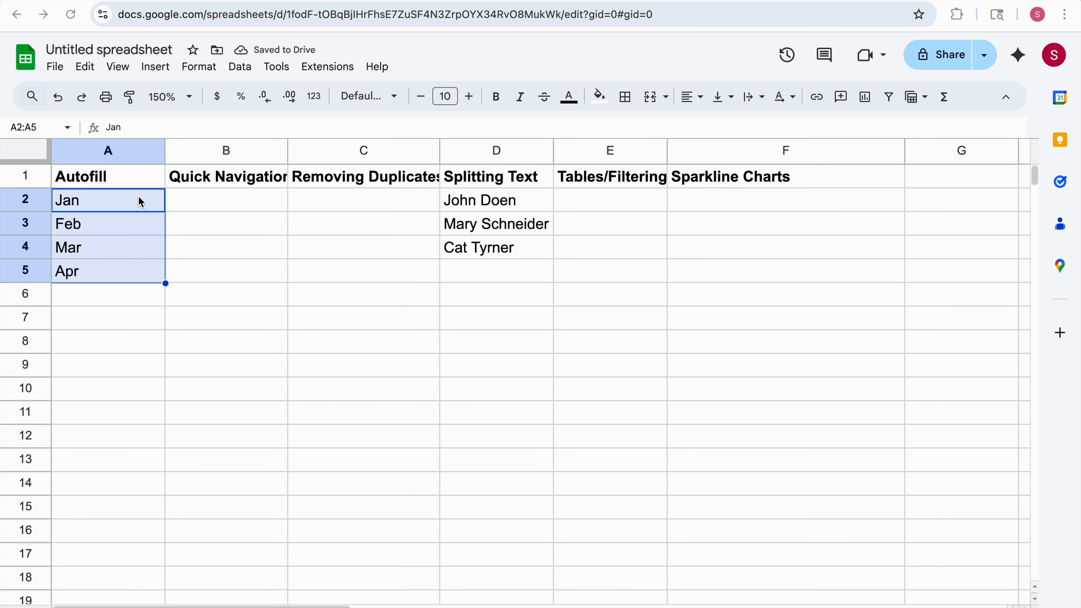
- Extend the autofilled month series in column A from A5 down to A15
drag(165, 284, 158, 395)
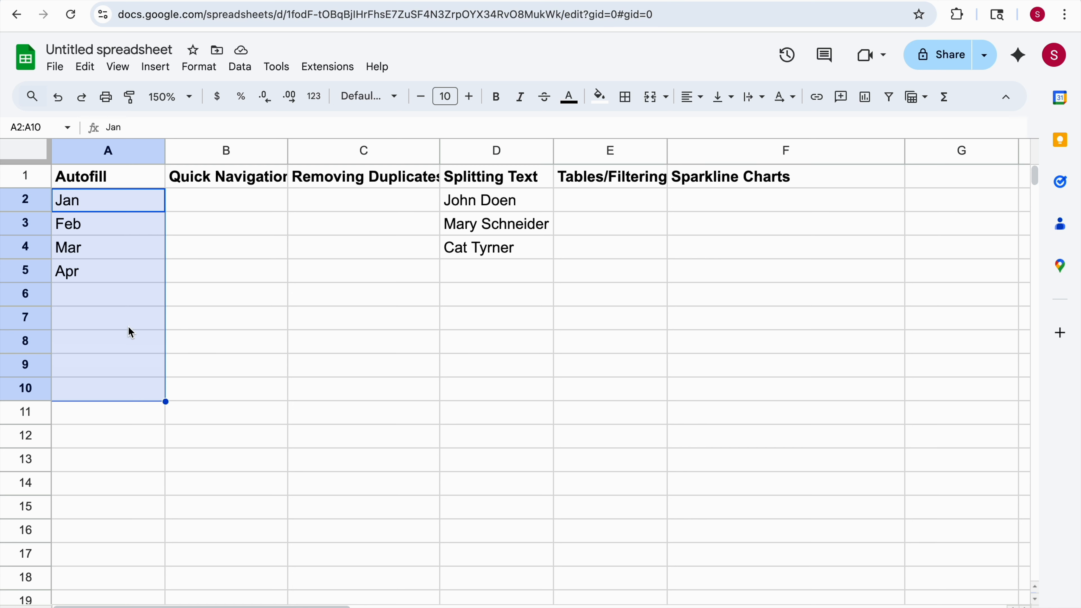
click(136, 282)
drag(166, 284, 154, 426)
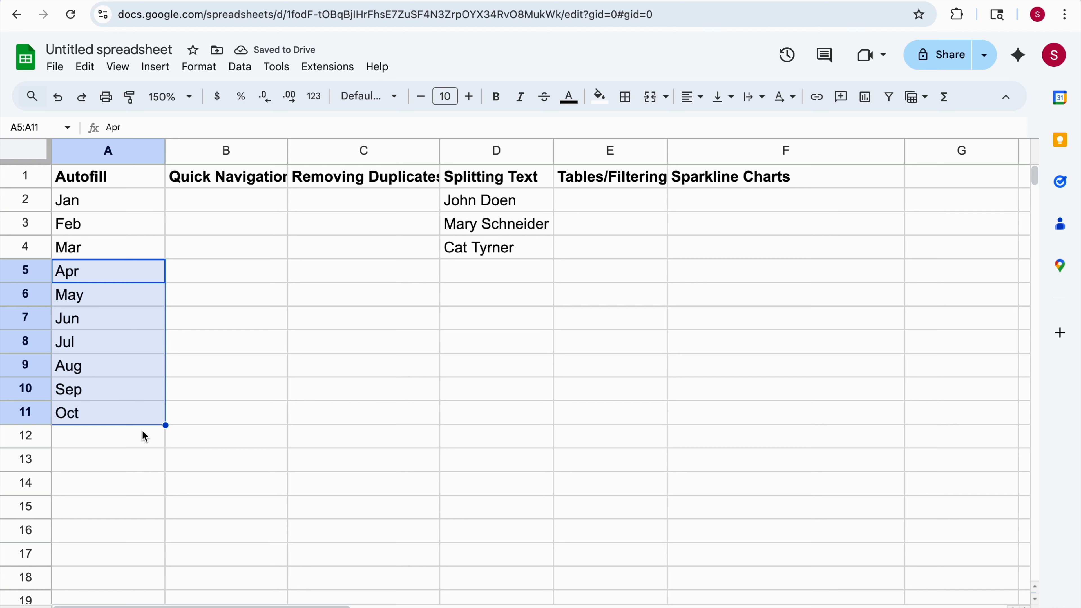
drag(165, 425, 166, 516)
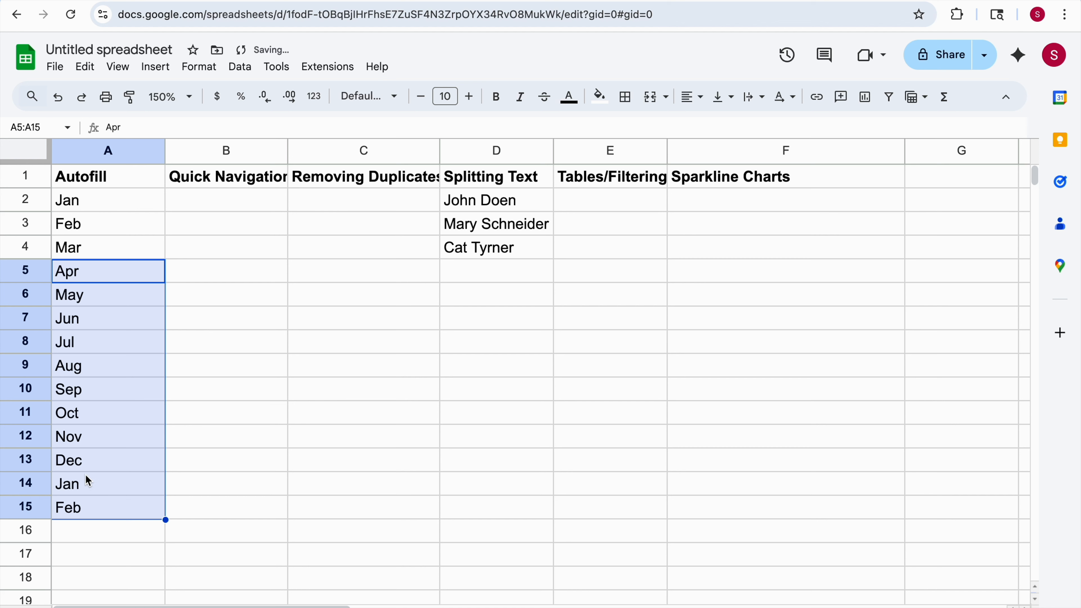
- Jump between the last and first filled cells of the month column, and extend the selection over A1:A15
click(138, 211)
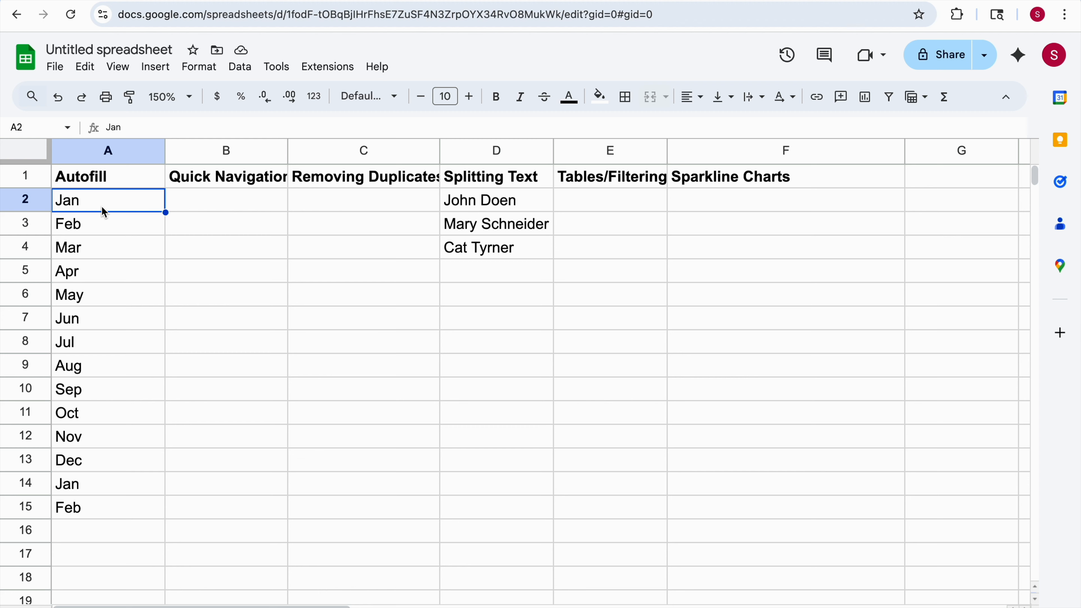
key(ctrl+Down)
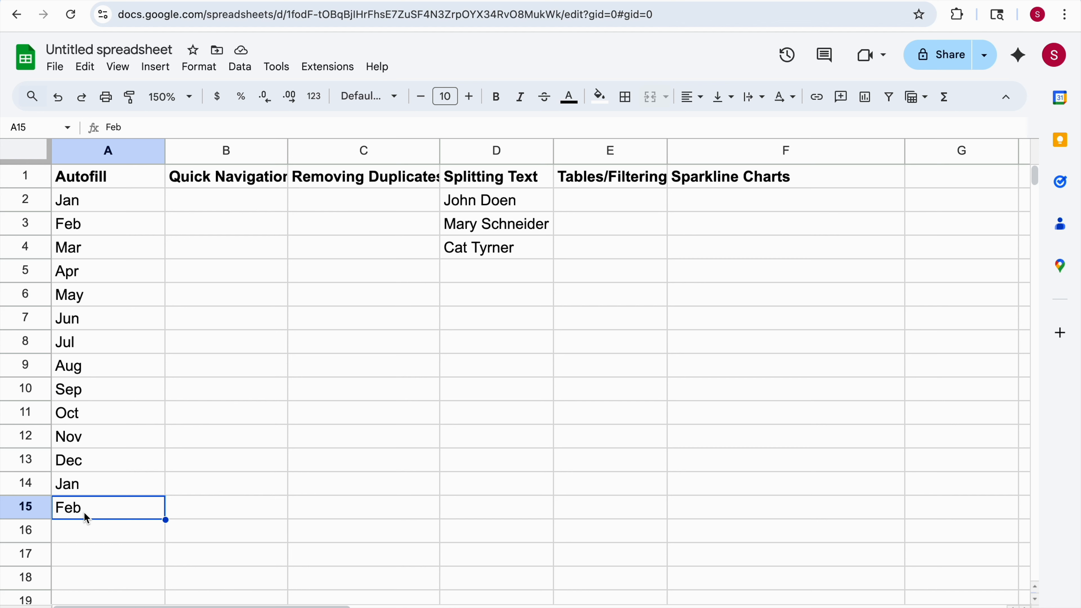
key(ctrl+Up)
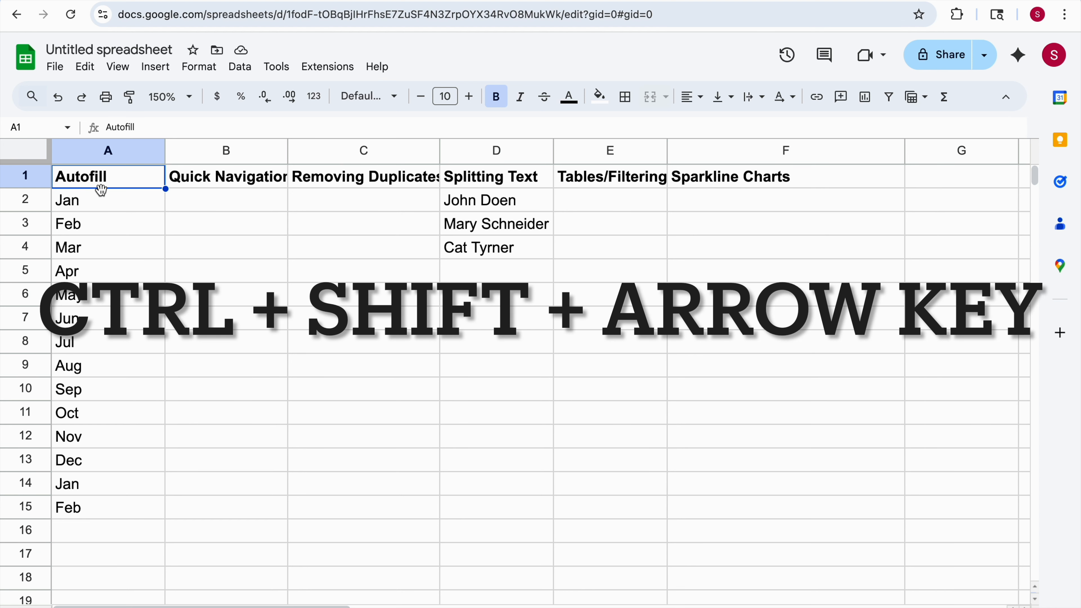
key(ctrl+shift+Down)
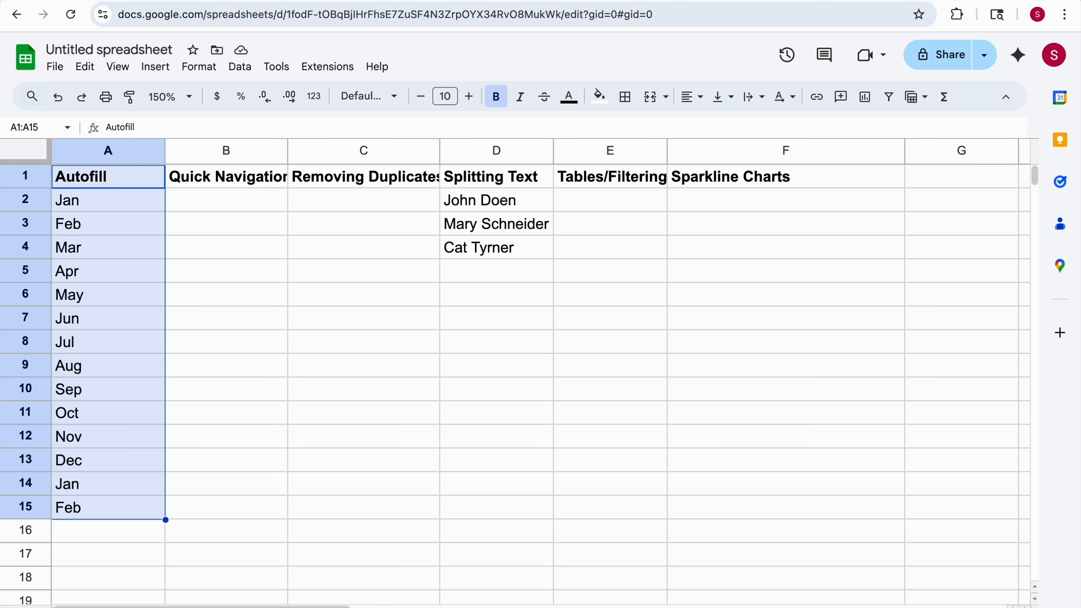
- Remove duplicates from A1:A15, treating the first row as a header and analyzing column A
click(344, 205)
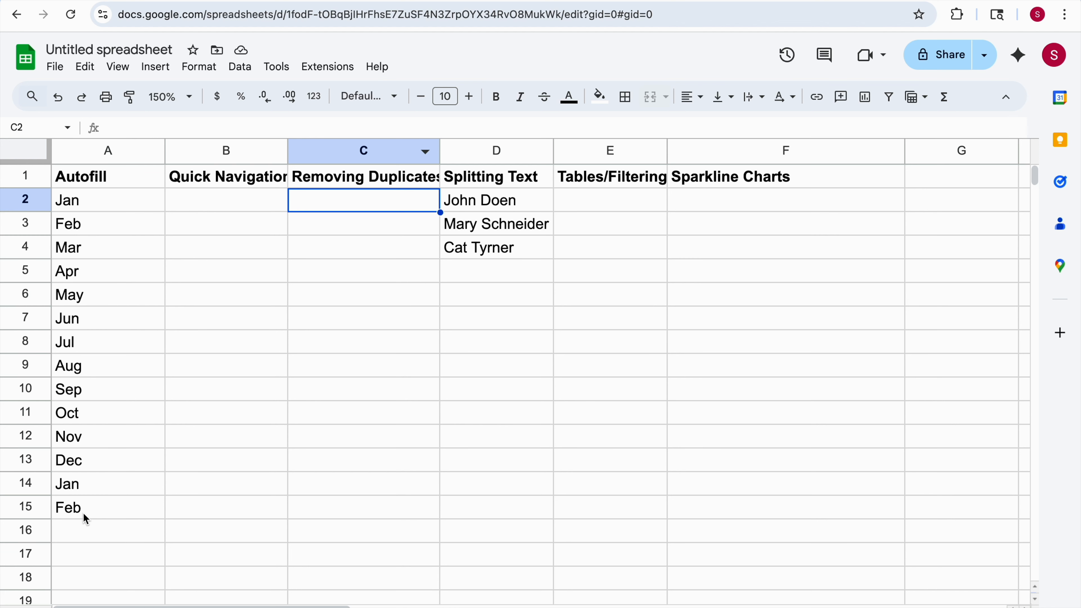
click(80, 201)
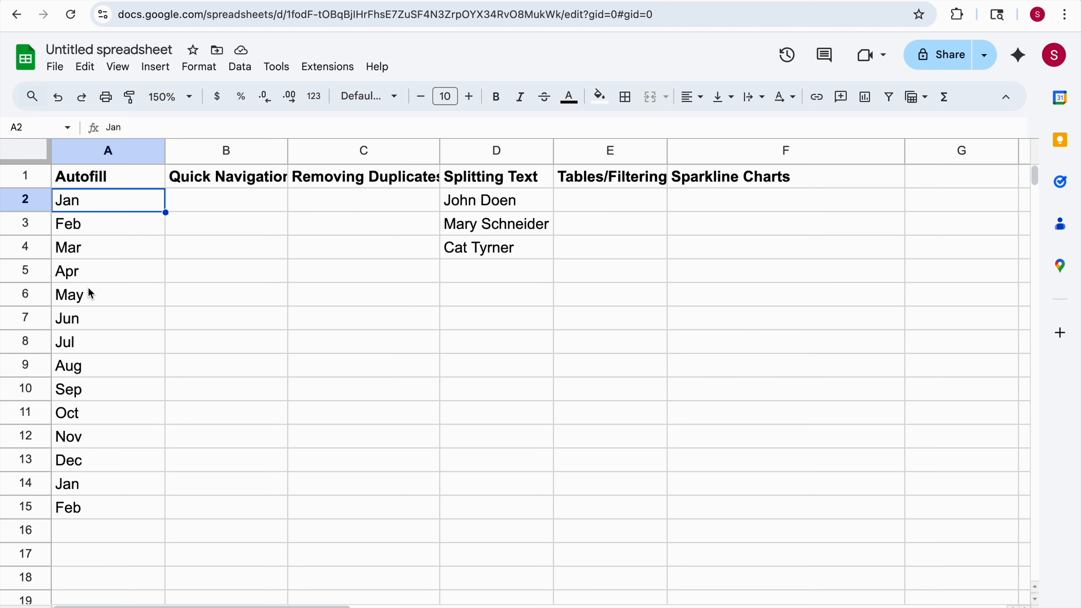
click(98, 181)
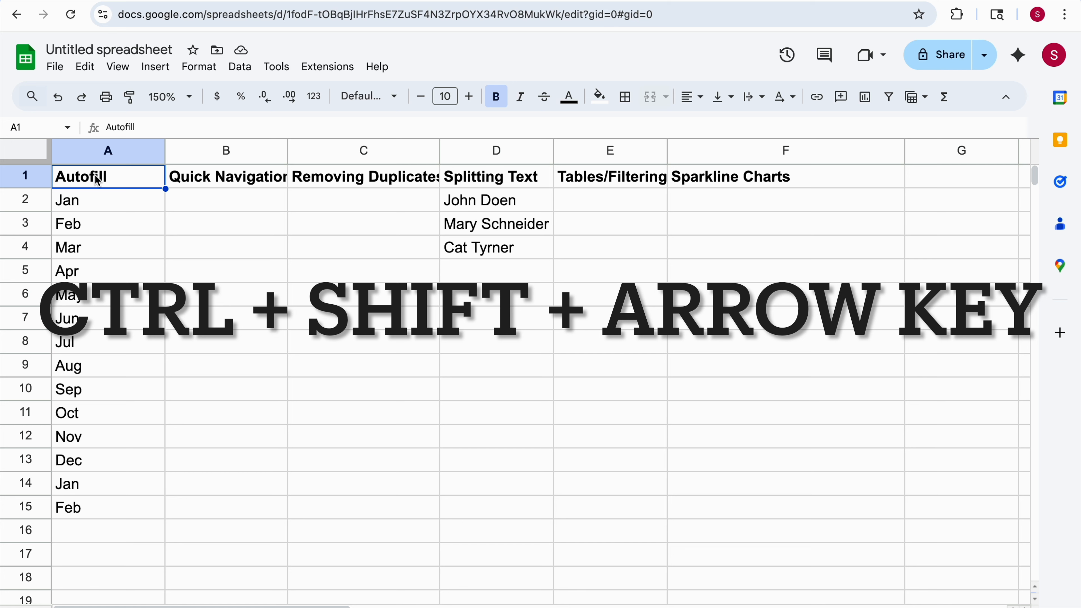
key(ctrl+shift+Down)
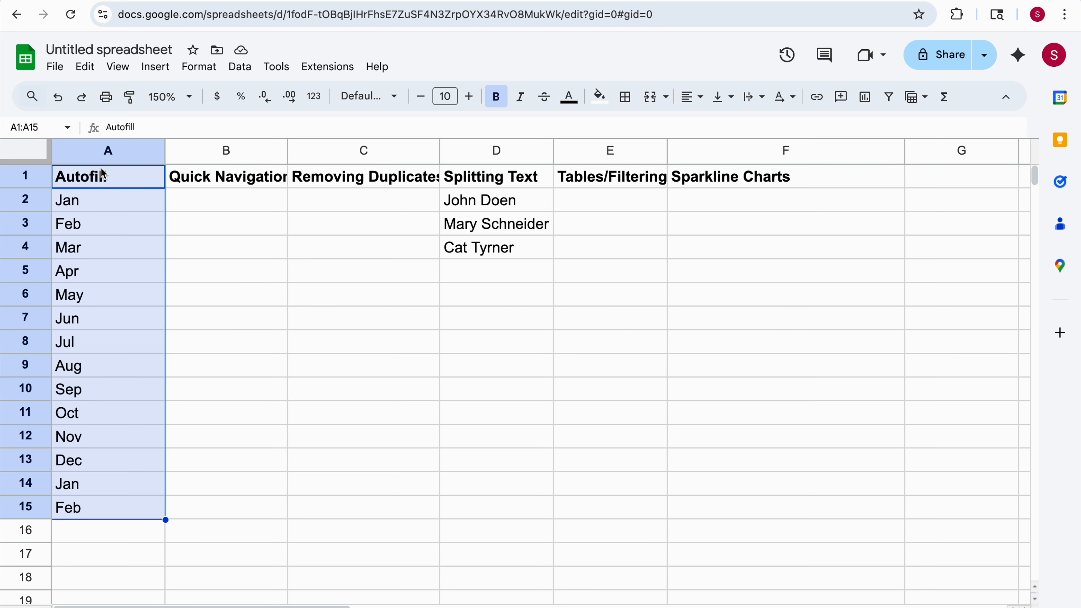
click(240, 68)
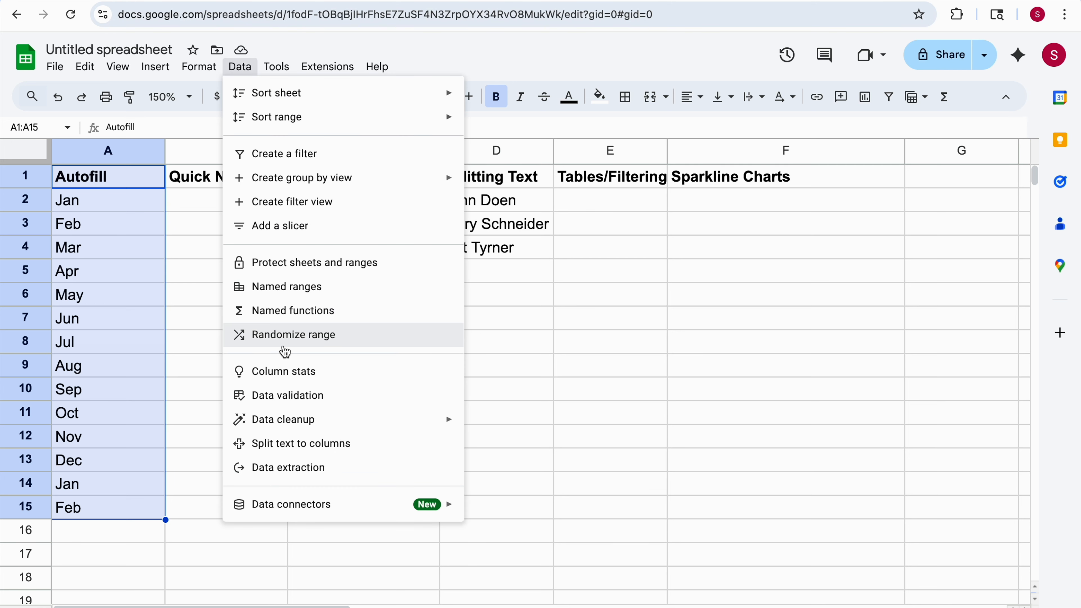
mouse_move(316, 425)
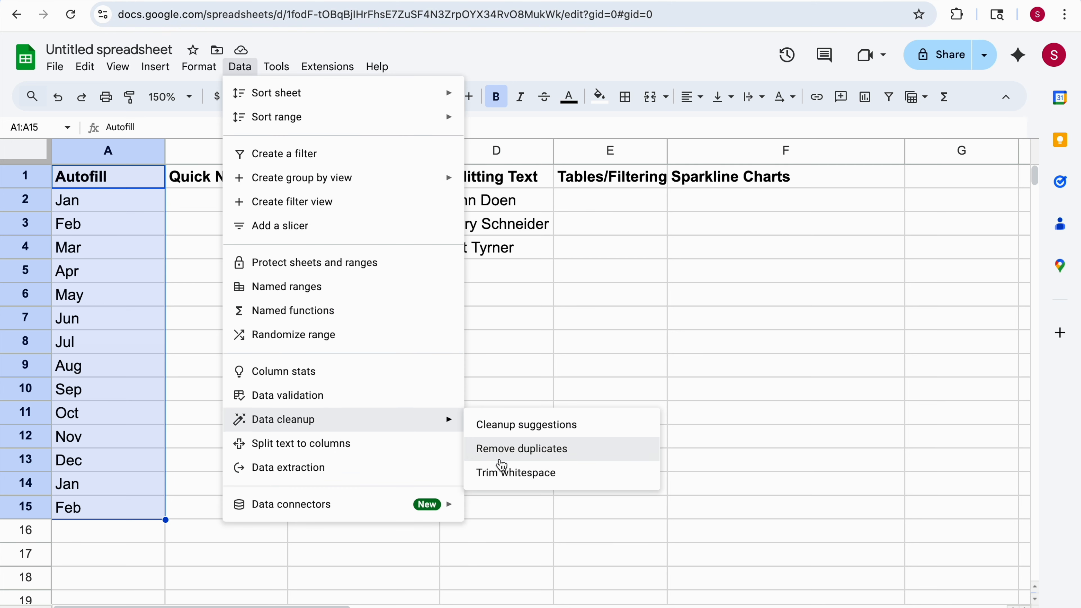
click(523, 455)
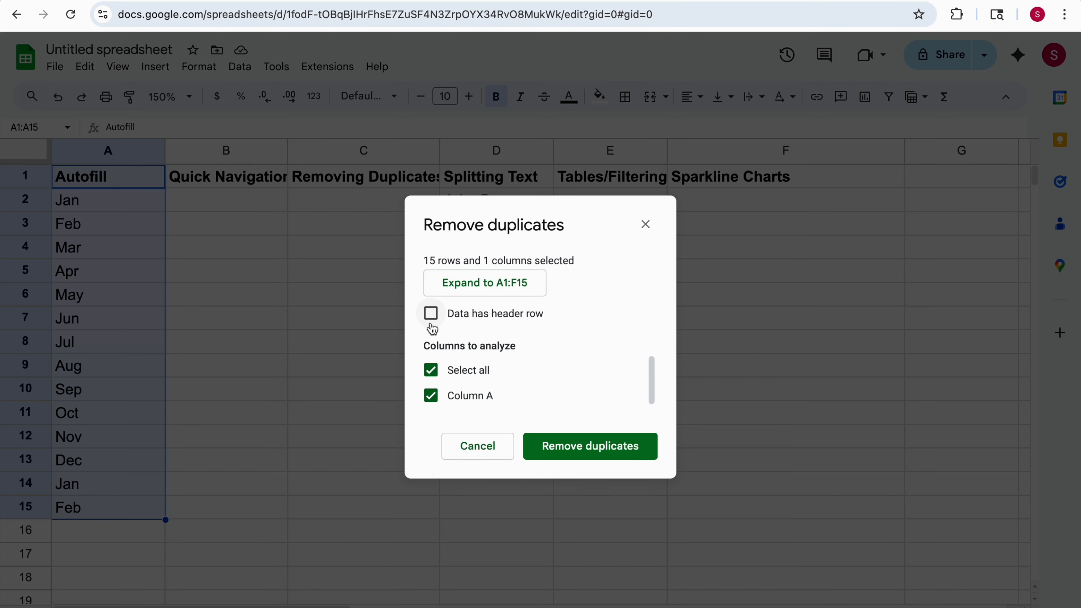
click(431, 314)
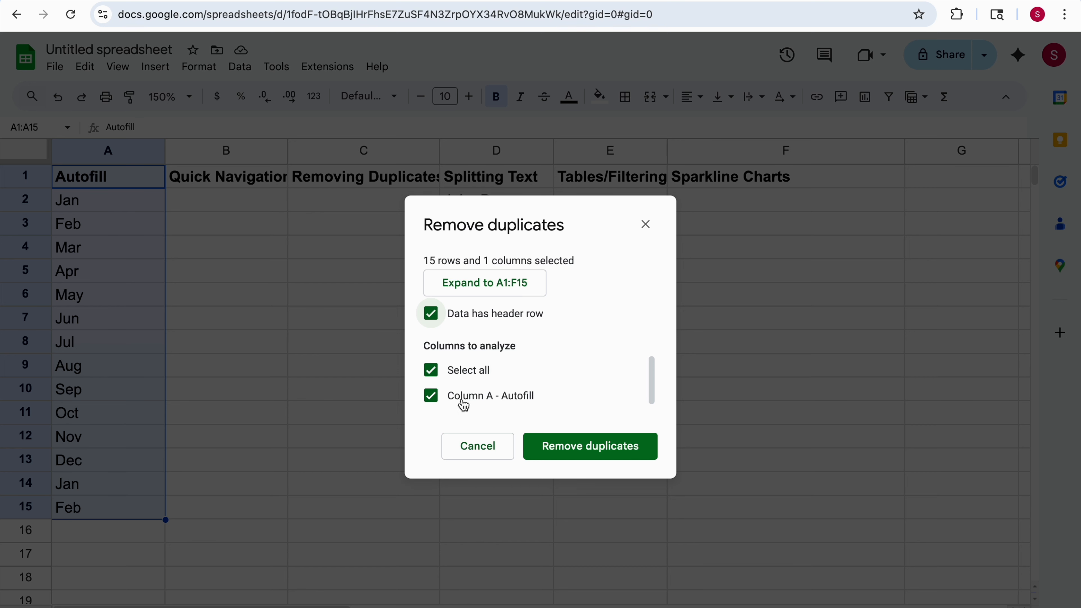
click(596, 451)
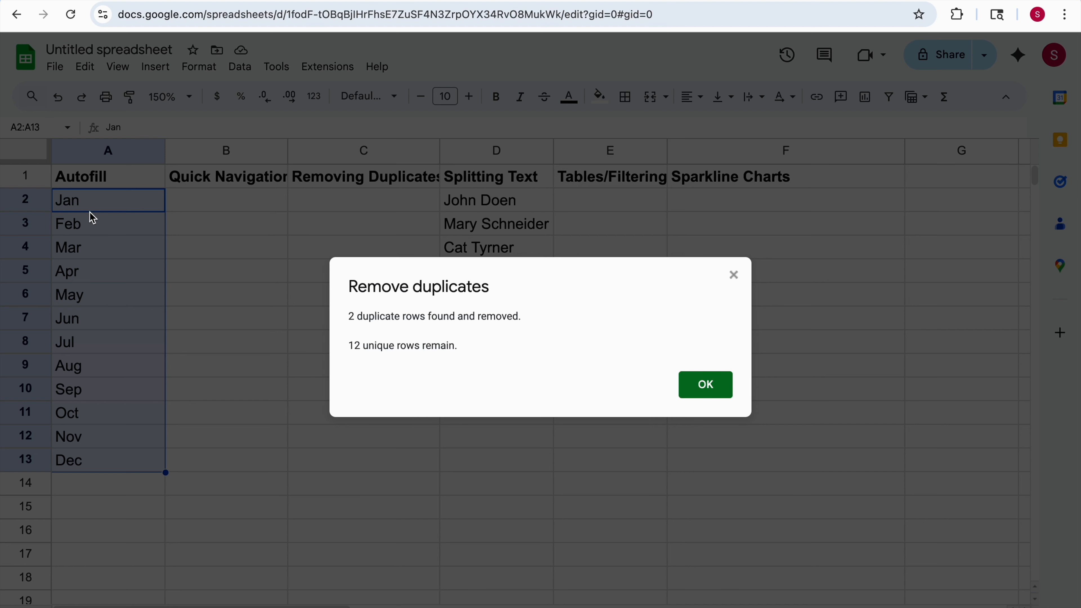
click(711, 386)
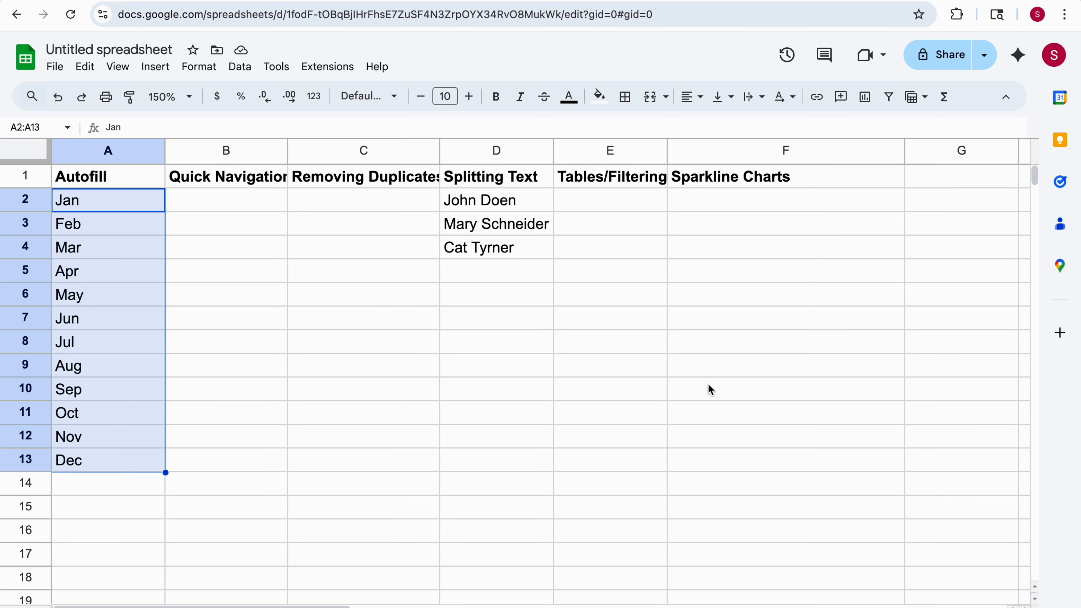
- Try splitting the full names in D2:D4 into columns with Space as the separator, and undo the split
click(510, 187)
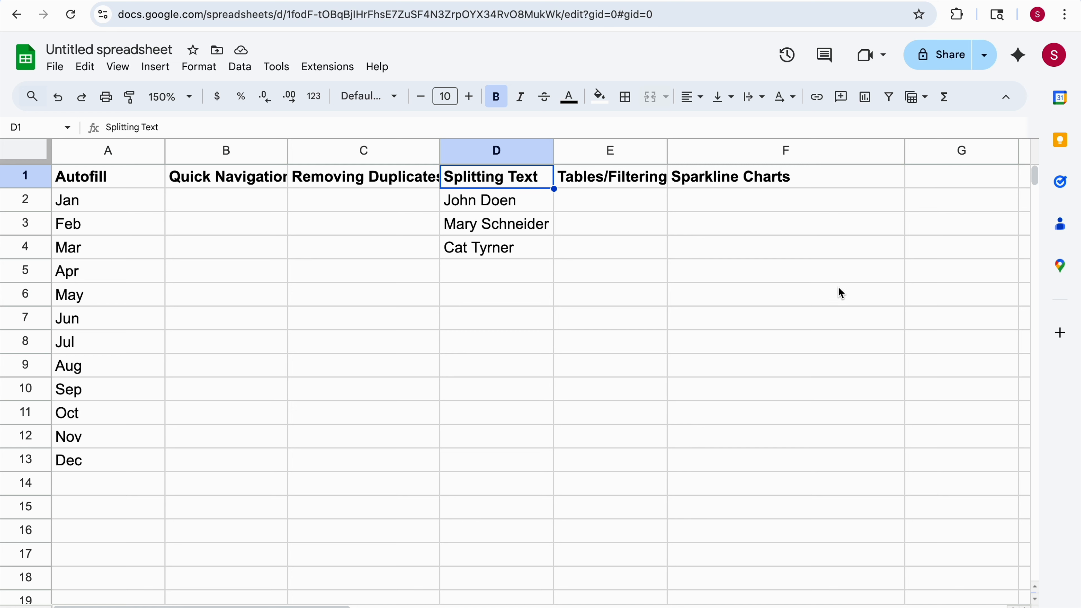
double_click(478, 199)
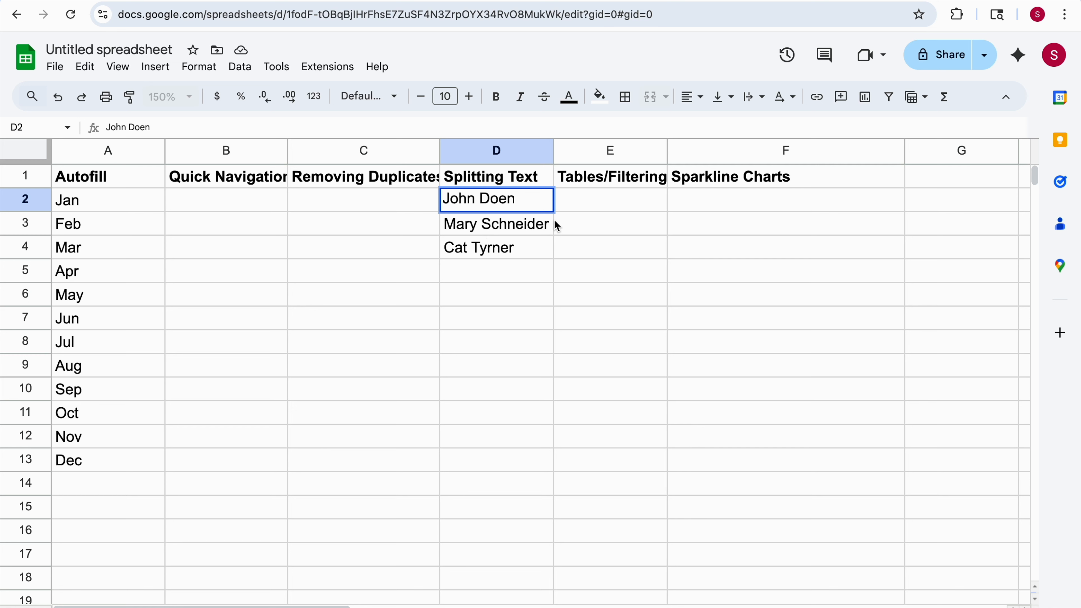
click(567, 225)
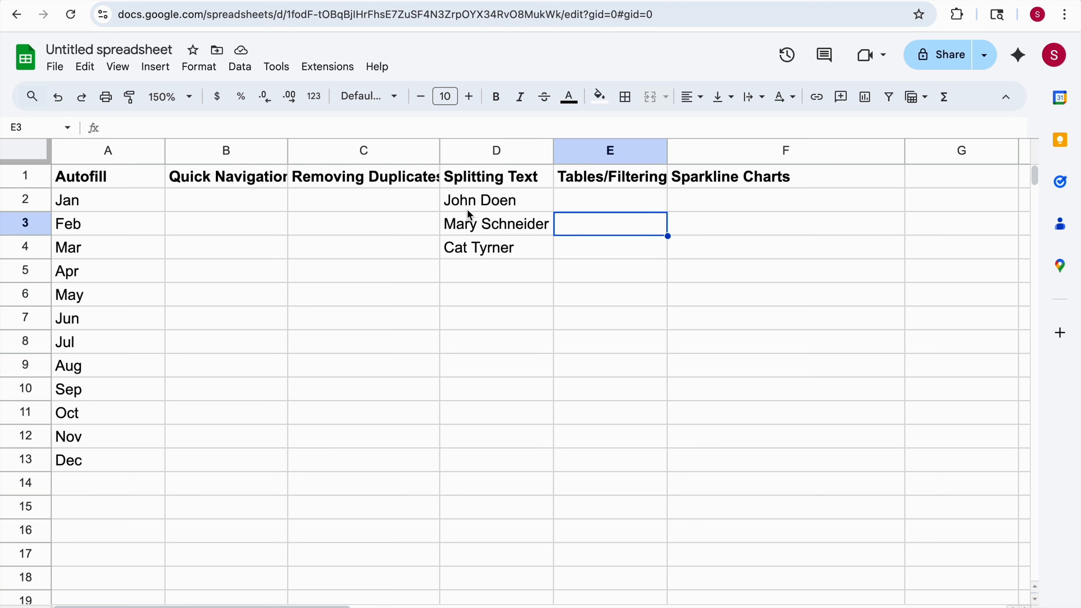
drag(482, 203, 482, 249)
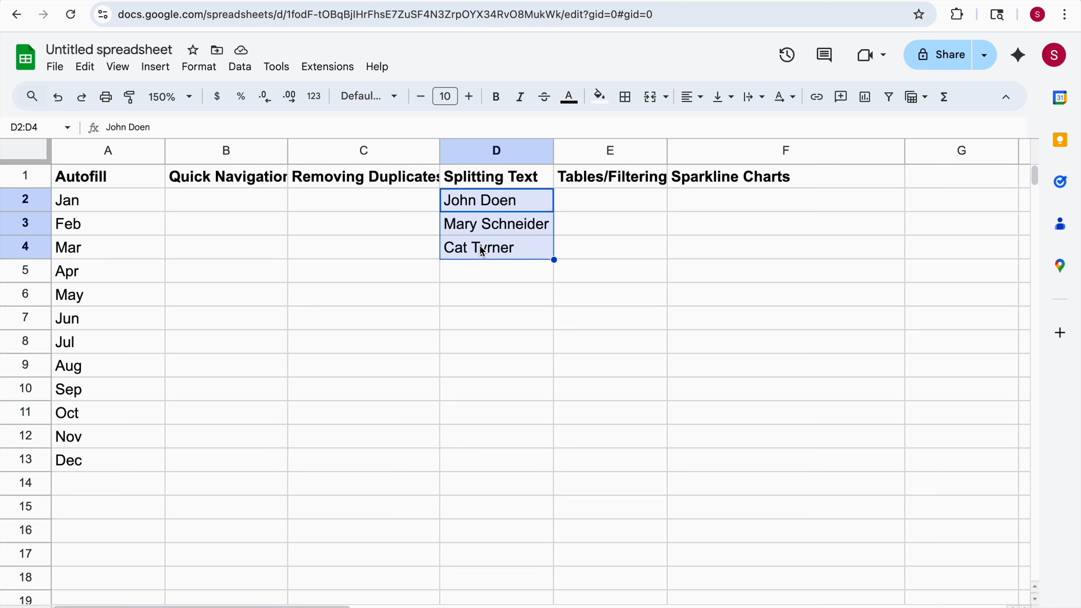
click(245, 71)
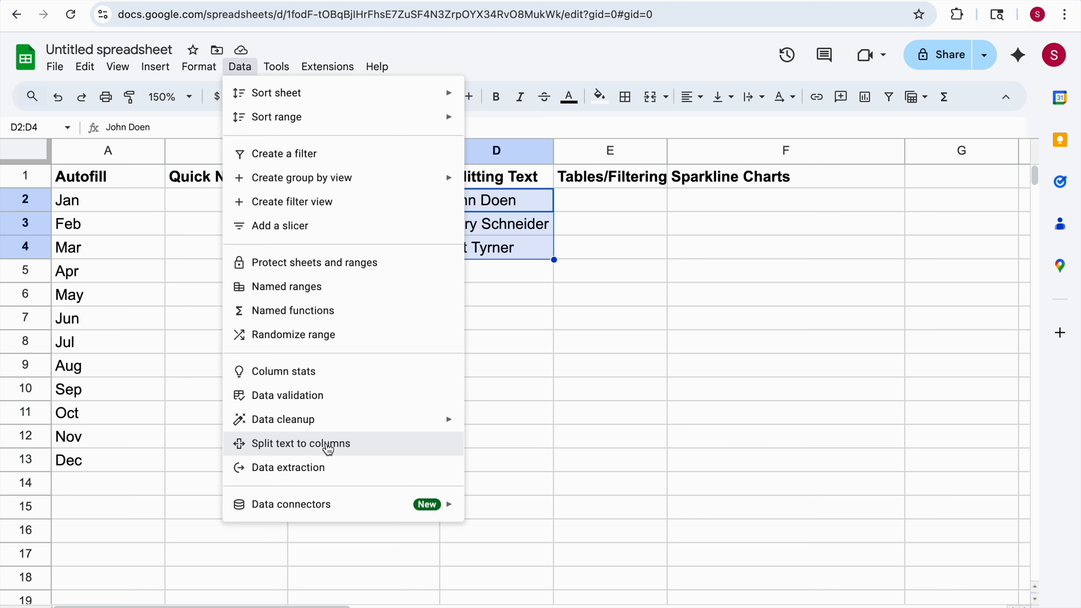
click(328, 444)
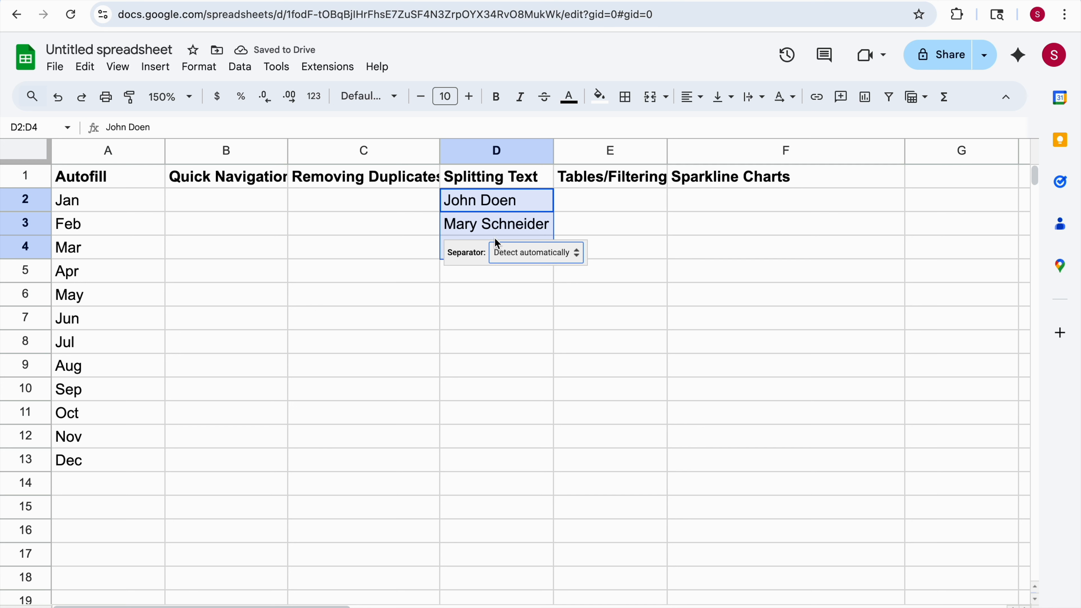
click(578, 256)
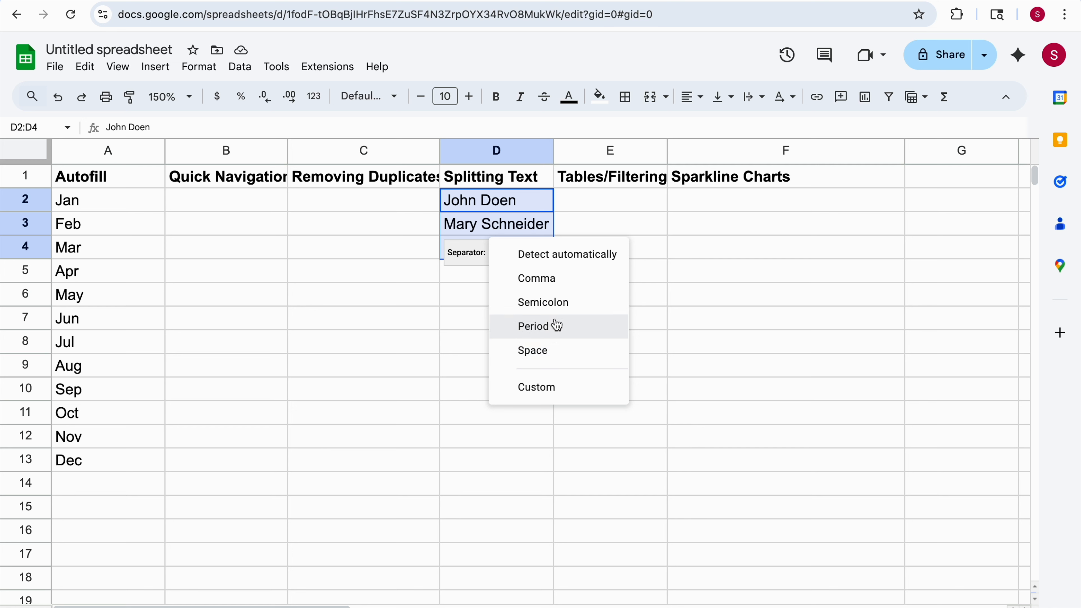
click(555, 352)
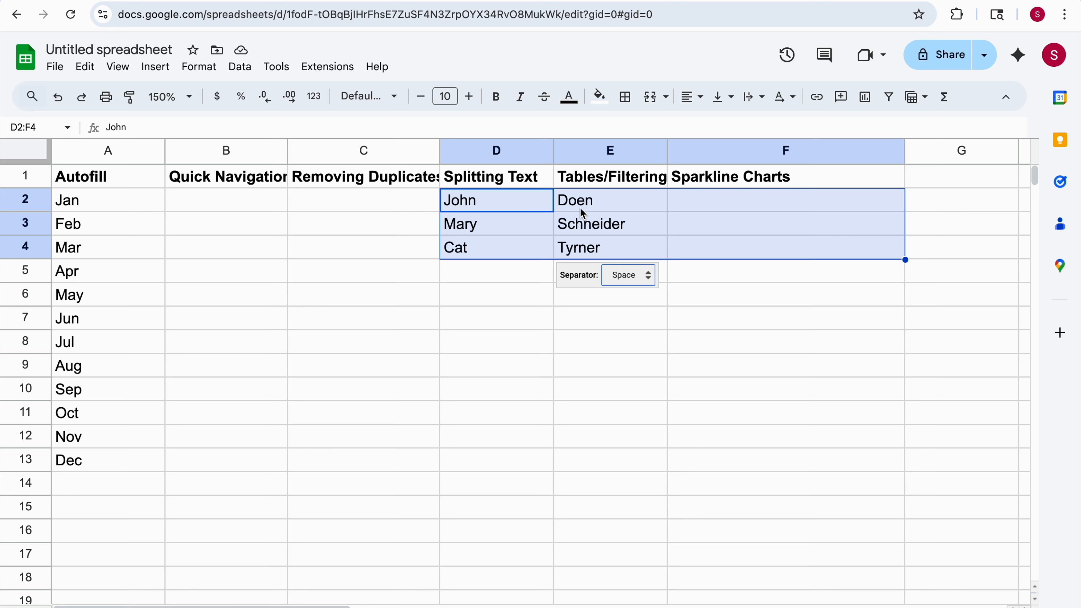
key(ctrl+z)
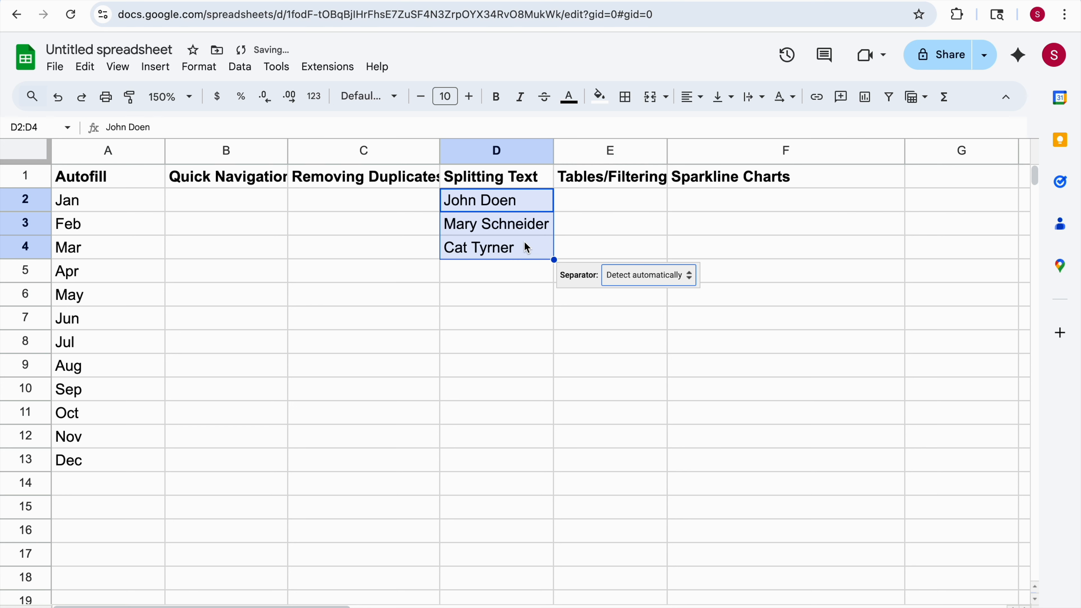
click(516, 285)
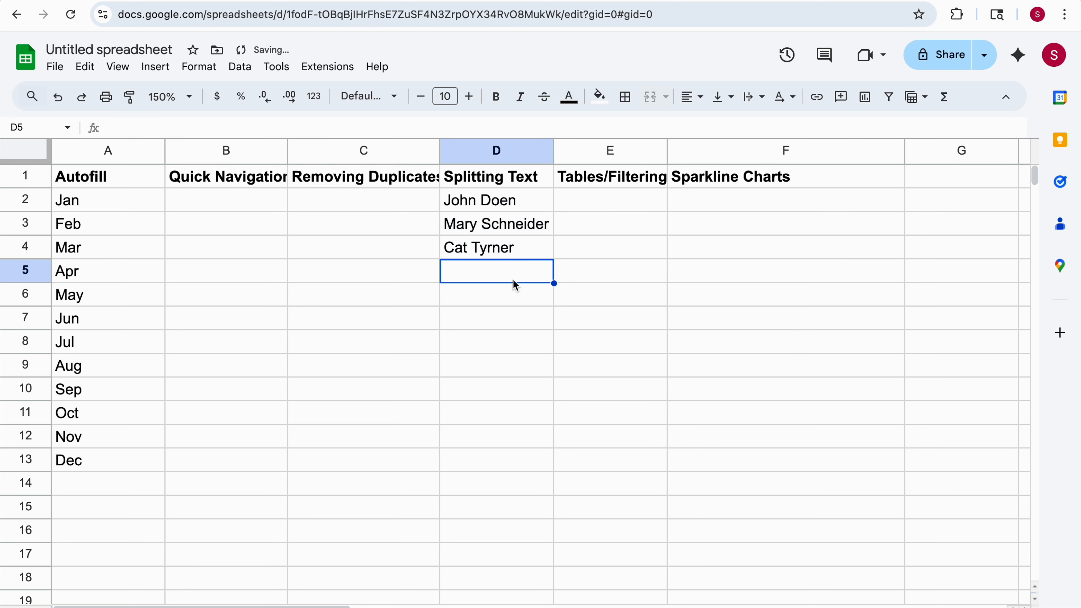
- Open the sheet with the product table and close its temporary filter view without saving it
click(601, 182)
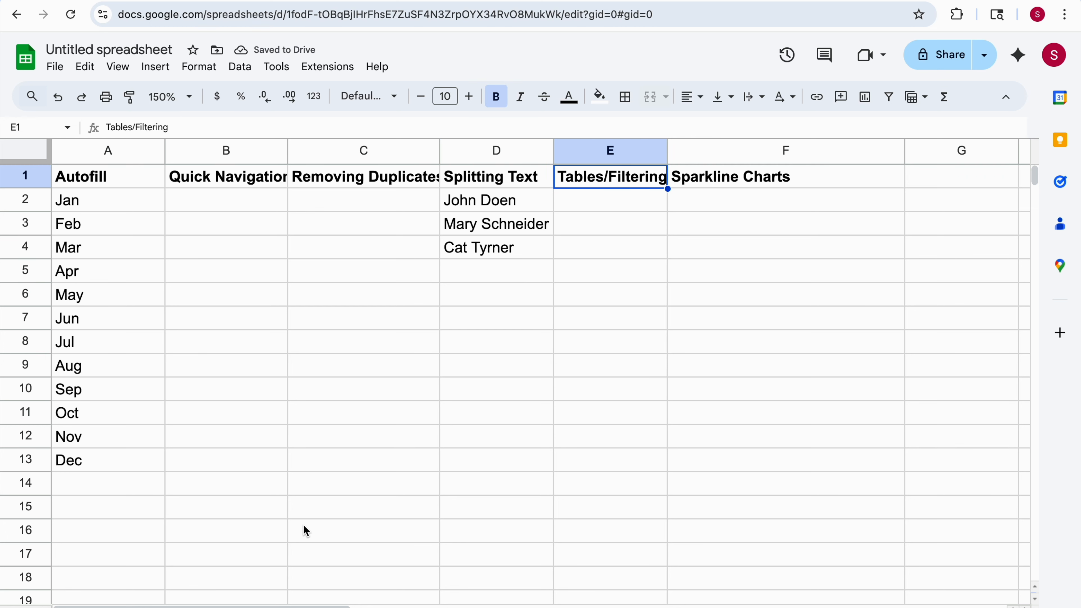
click(187, 607)
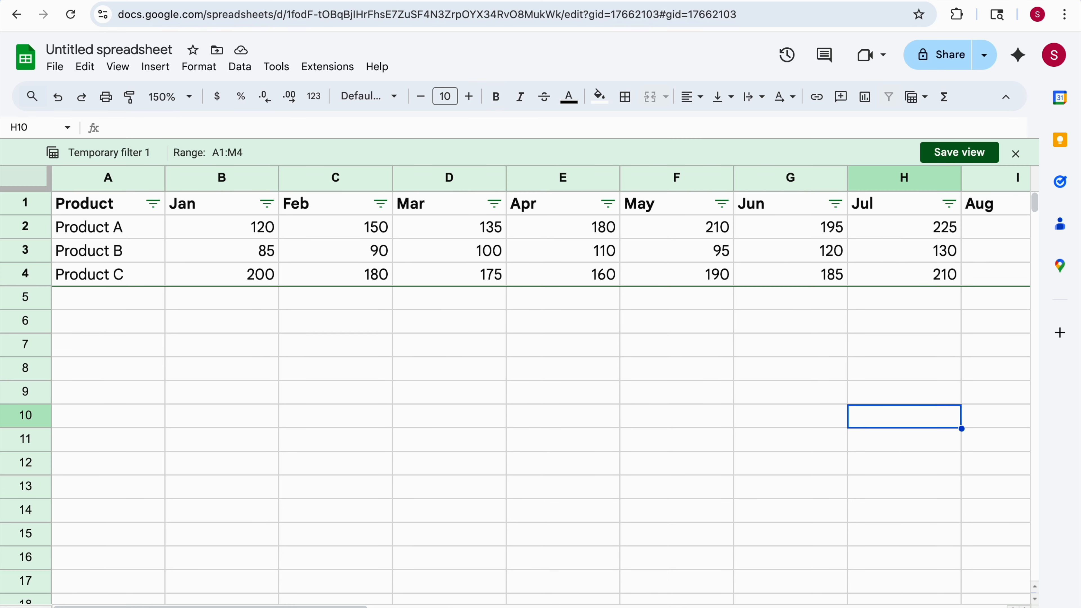
click(298, 249)
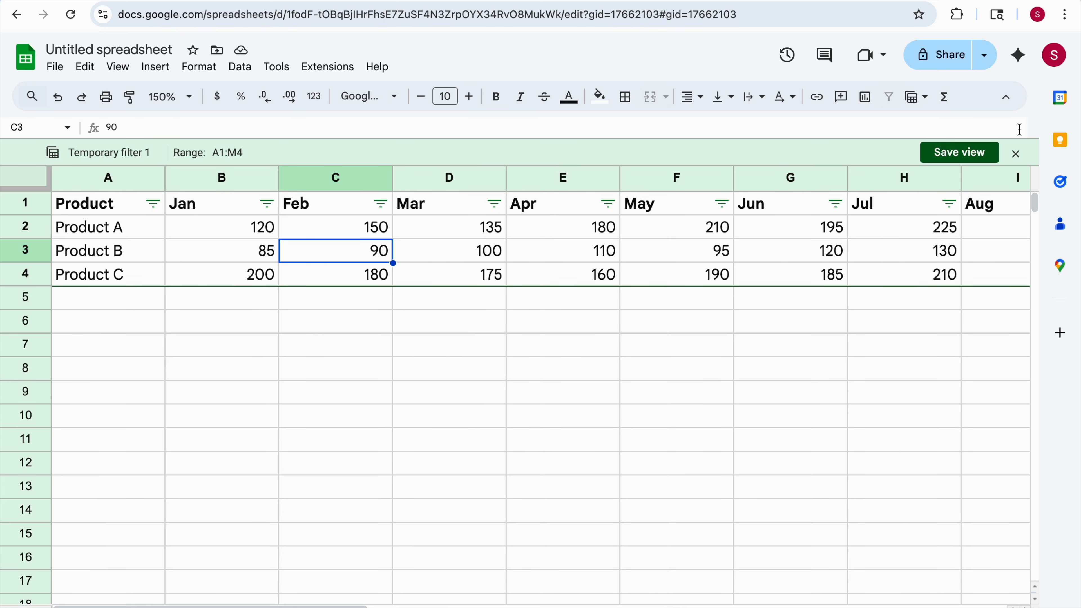
click(1016, 154)
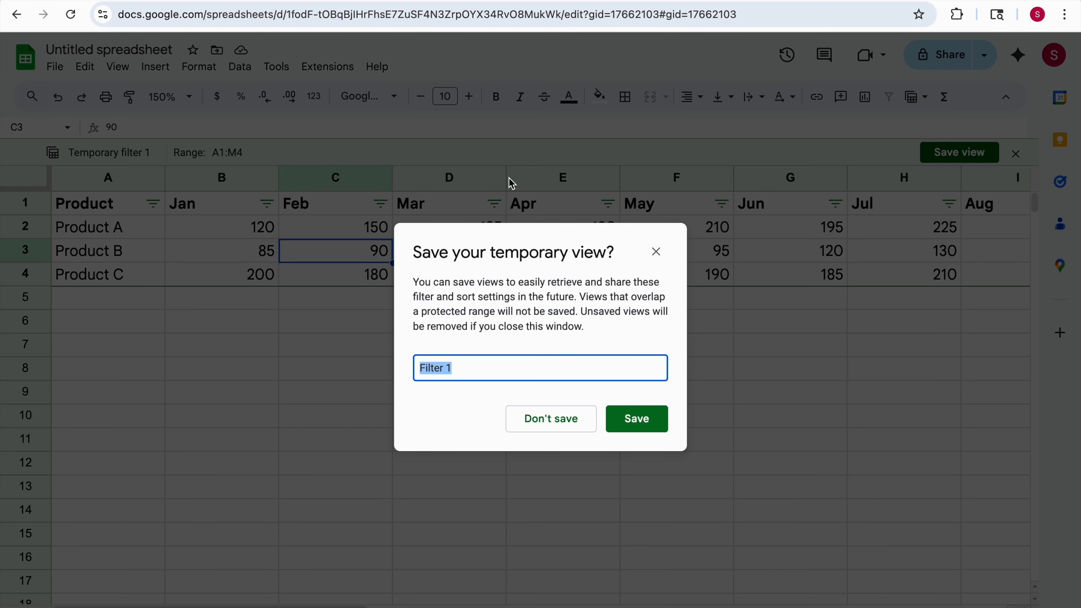
click(563, 422)
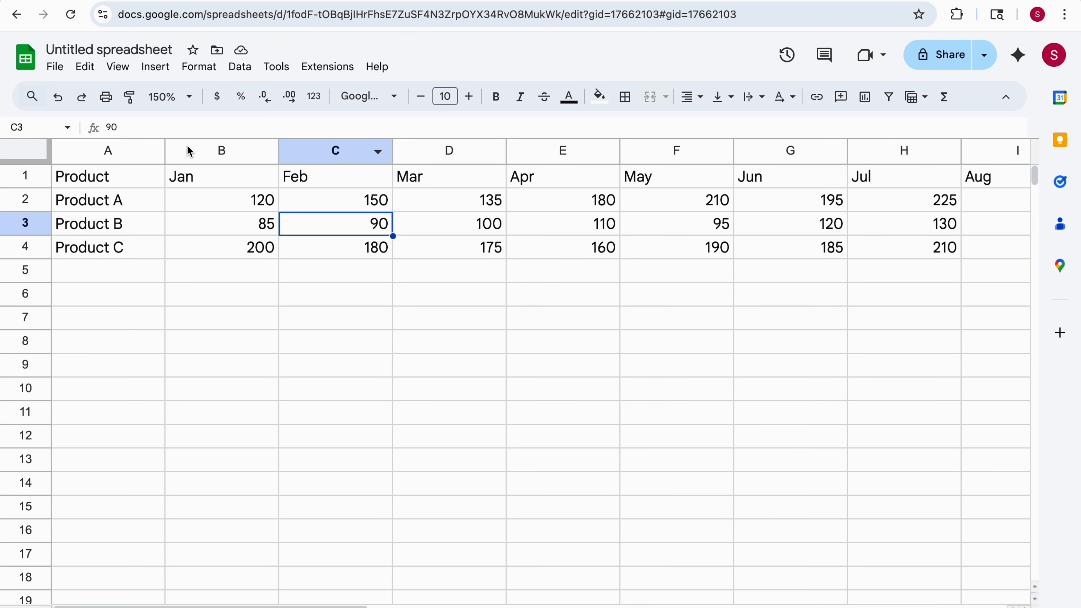
- Create a filter on the product table A1:M4 and check that it covers all columns through Dec
click(124, 181)
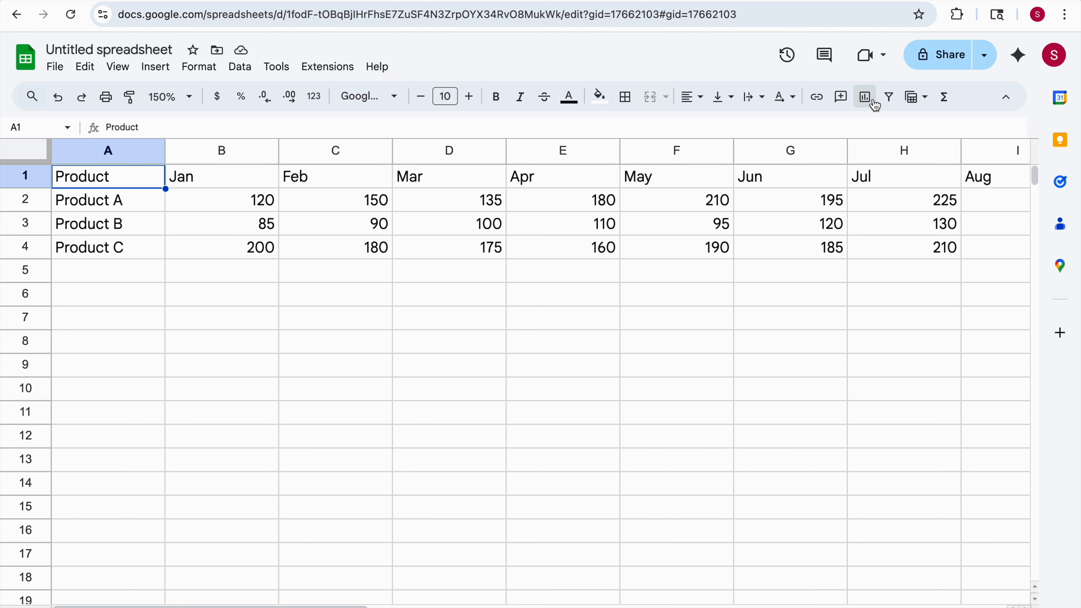
click(889, 98)
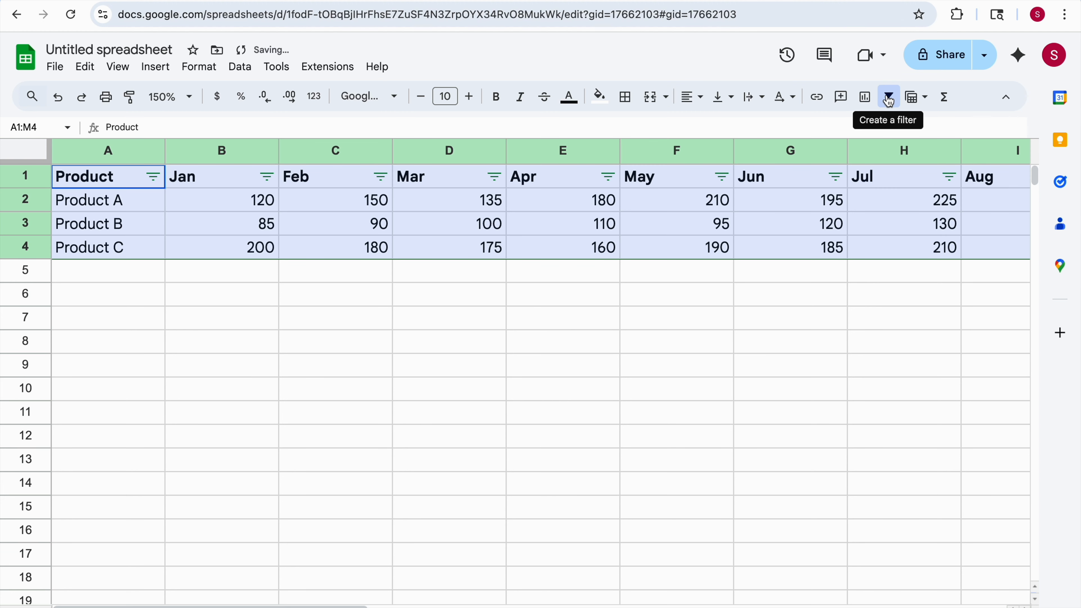
scroll(145, 189, down, 1)
scroll(145, 189, right, 3)
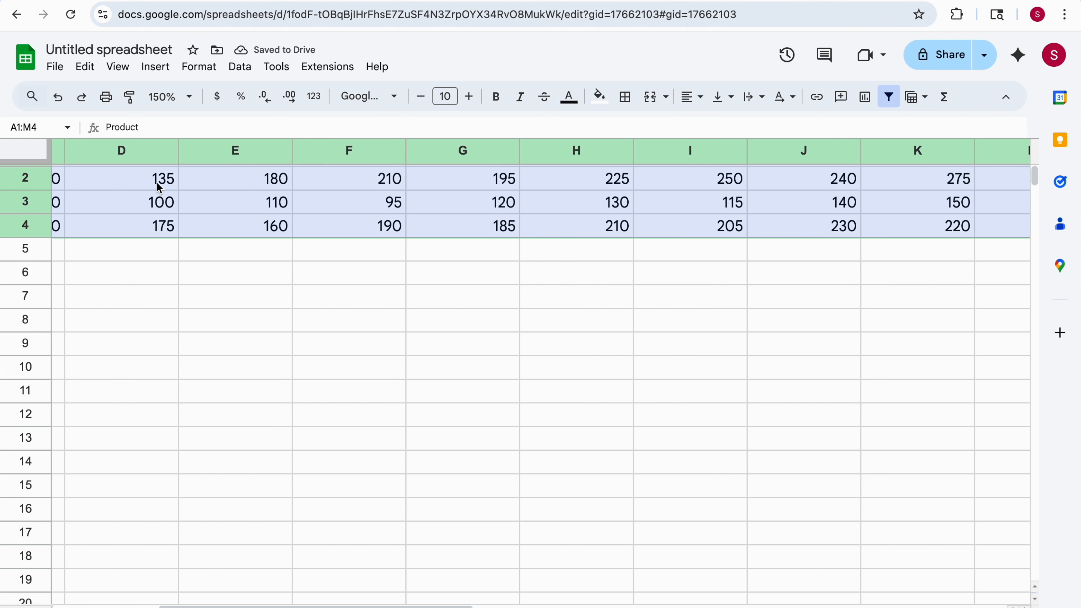
scroll(159, 189, right, 2)
scroll(160, 188, up, 1)
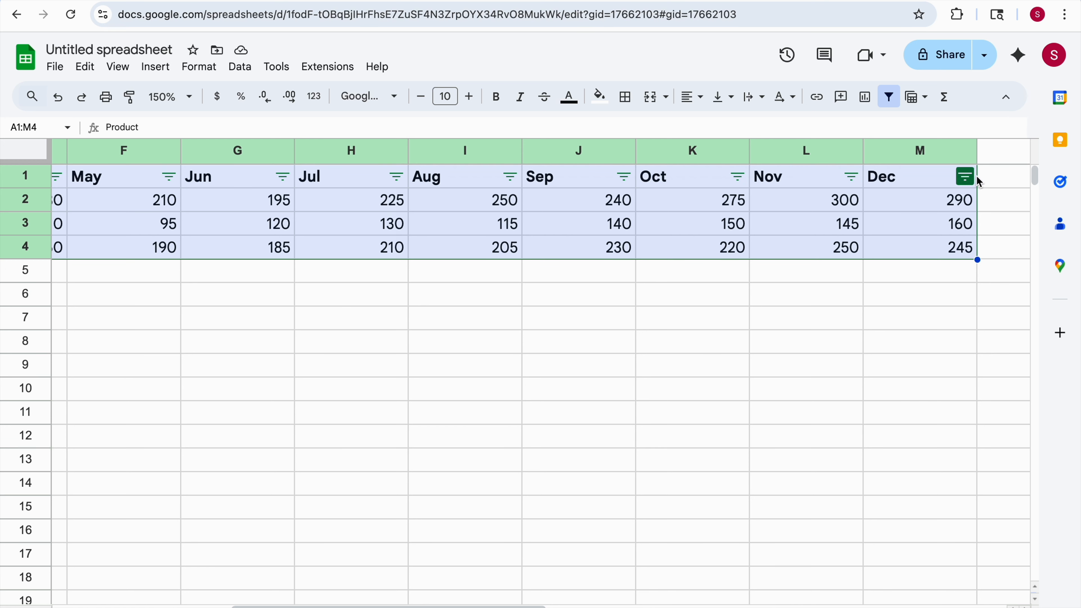
scroll(543, 191, left, 5)
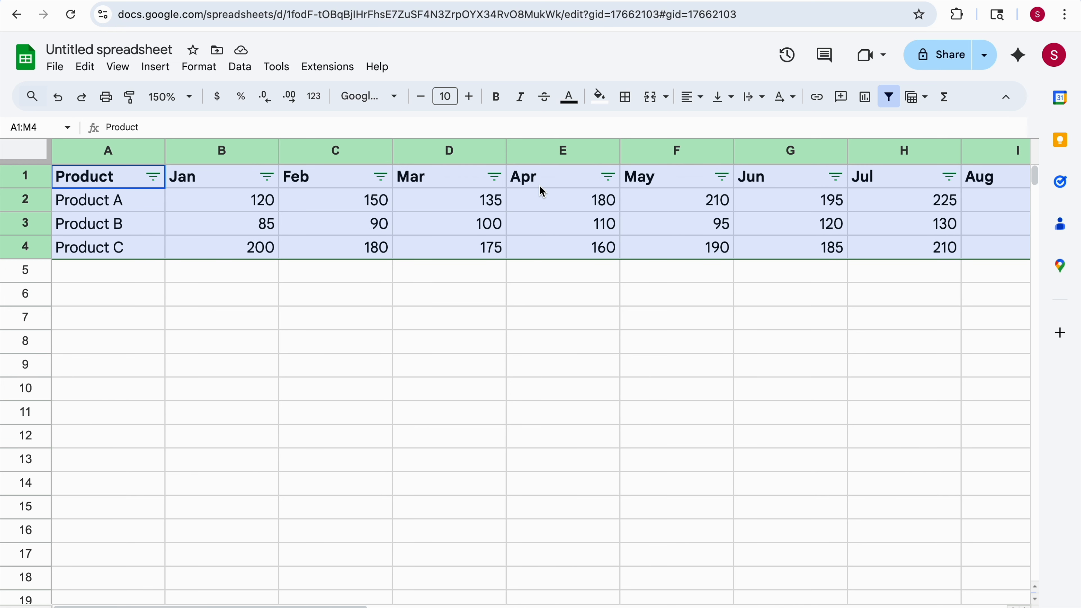
- Try filtering the Product column by value to show only Product A, and restore all three products
click(154, 176)
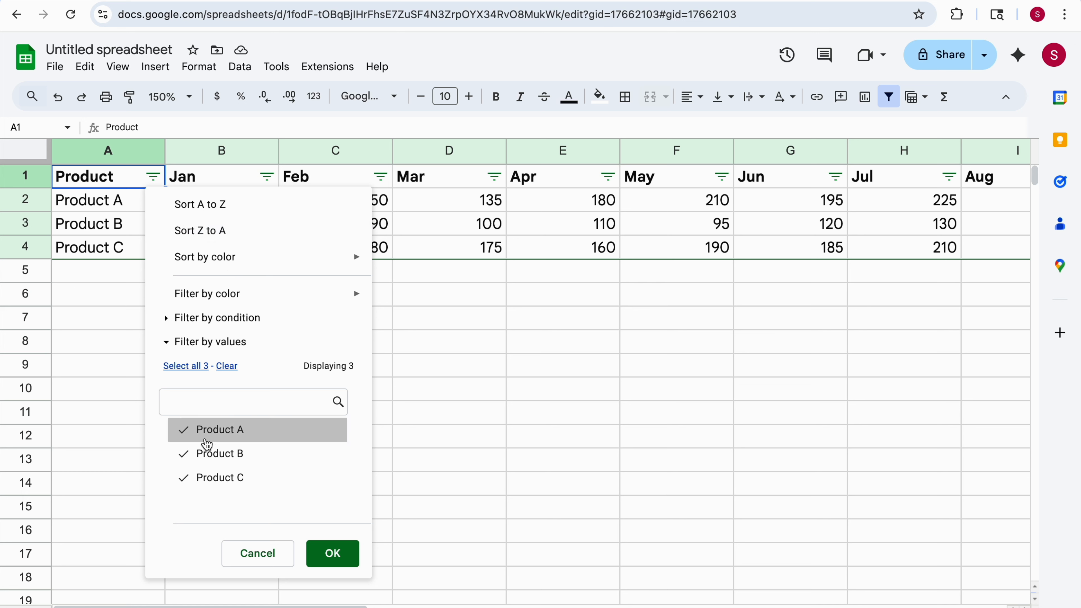
click(187, 454)
click(185, 477)
click(333, 554)
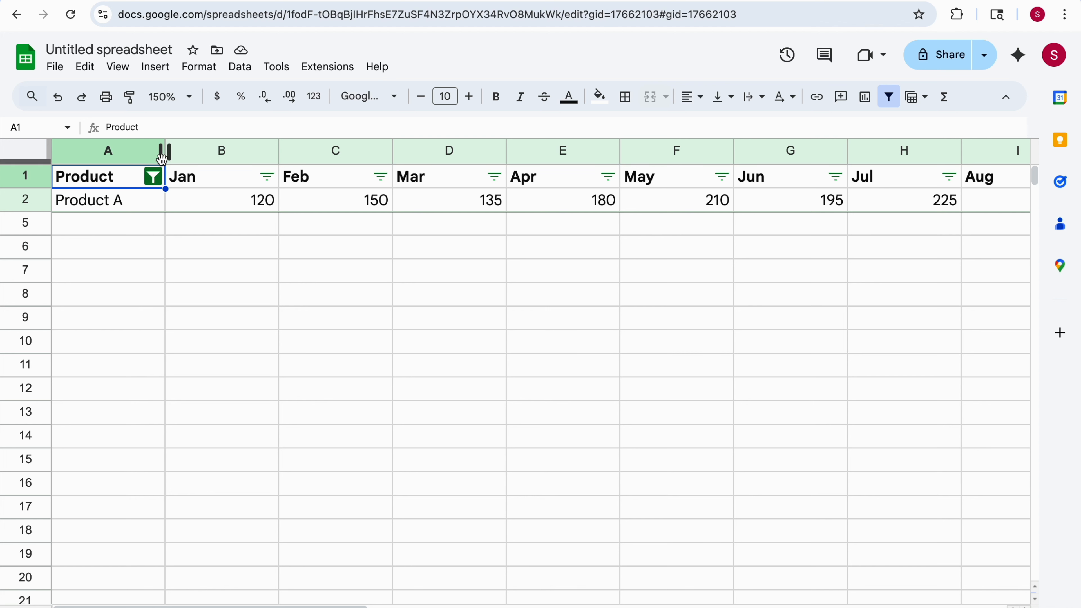
click(154, 177)
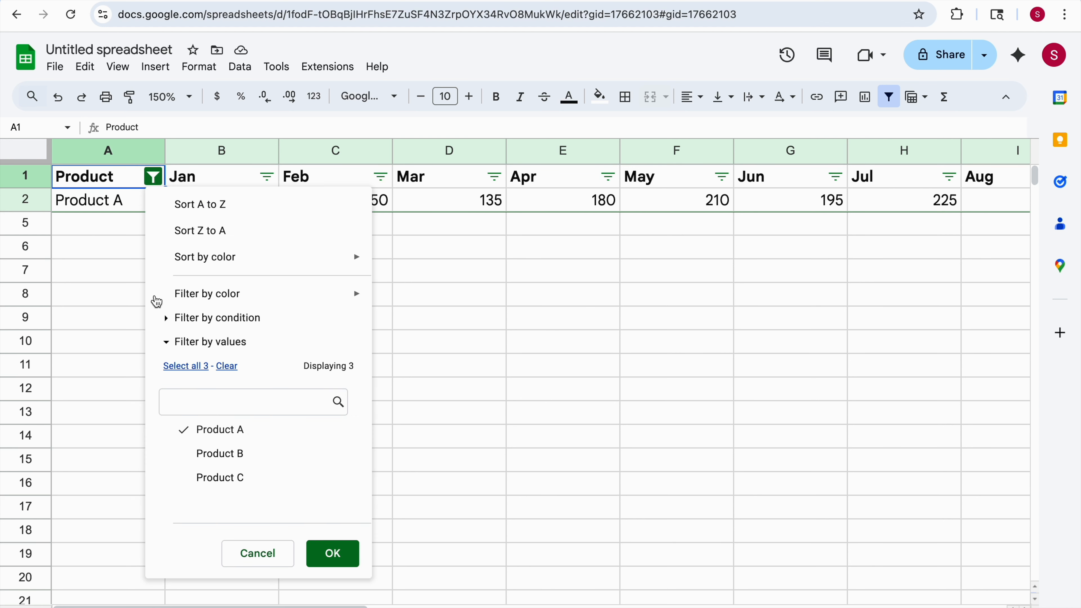
click(187, 366)
click(334, 554)
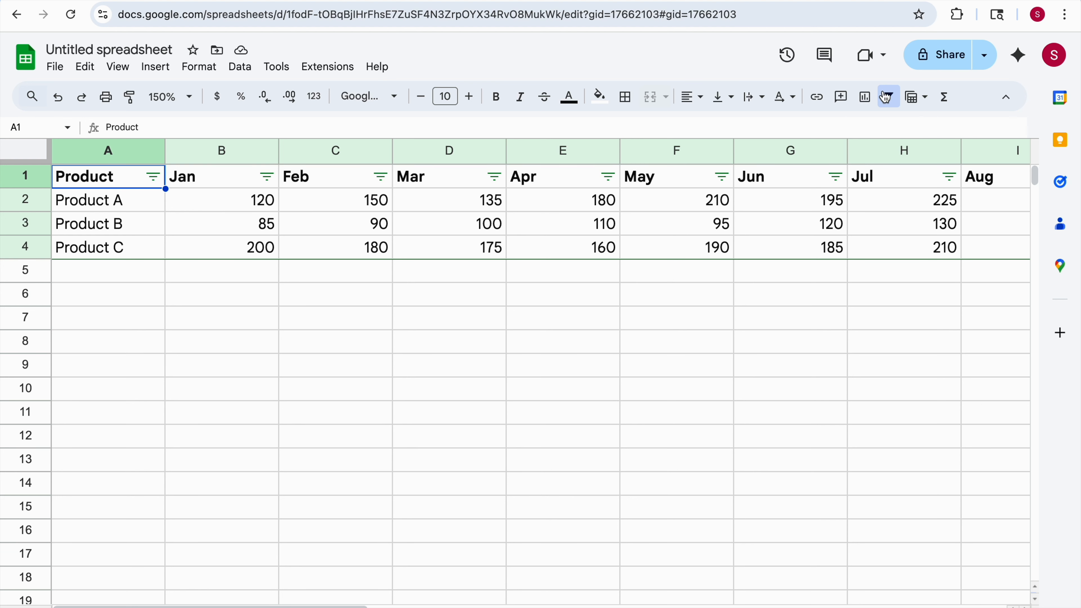
- Create a filter view for the product table and filter its Product column to show only Product A
click(928, 103)
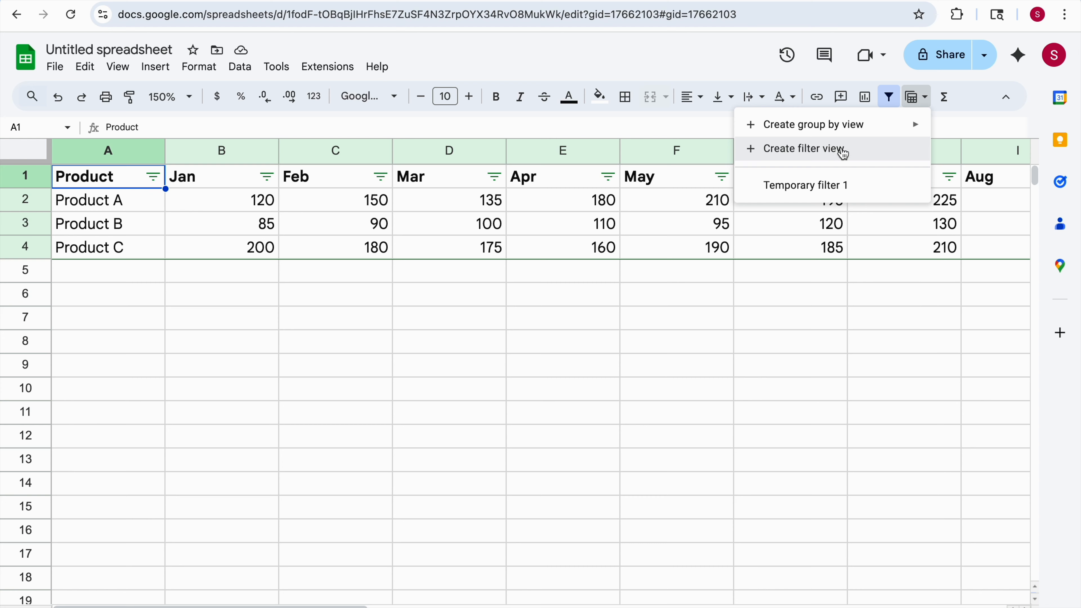
click(826, 150)
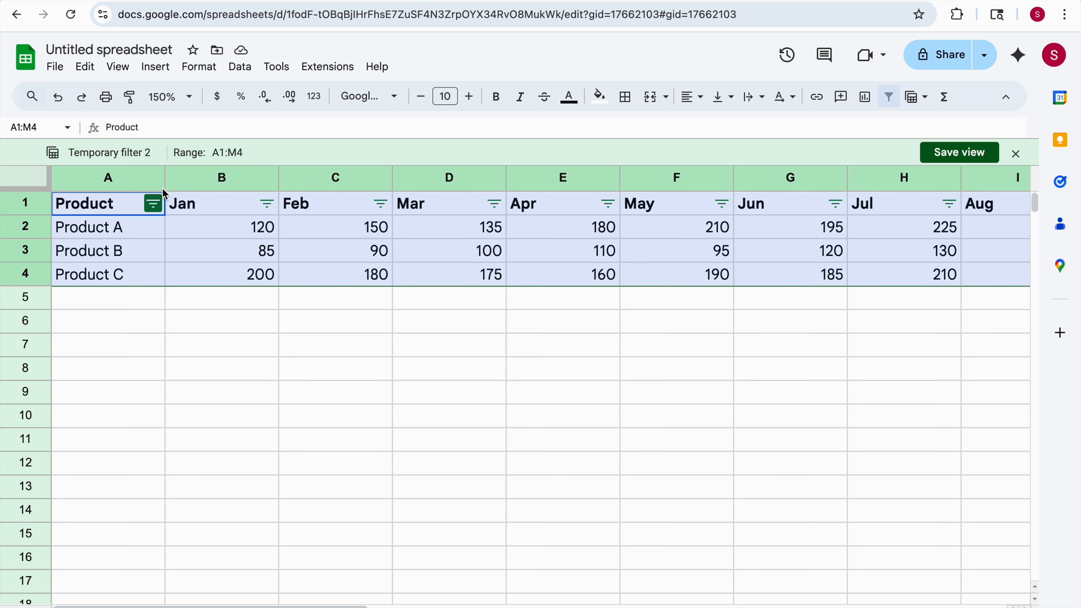
click(155, 205)
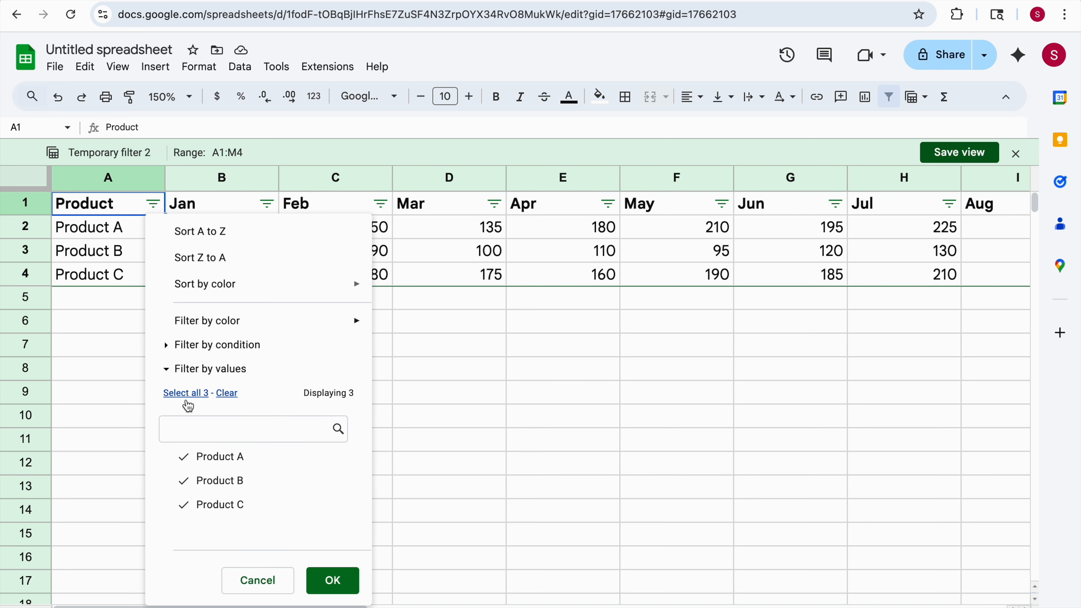
click(194, 481)
click(204, 507)
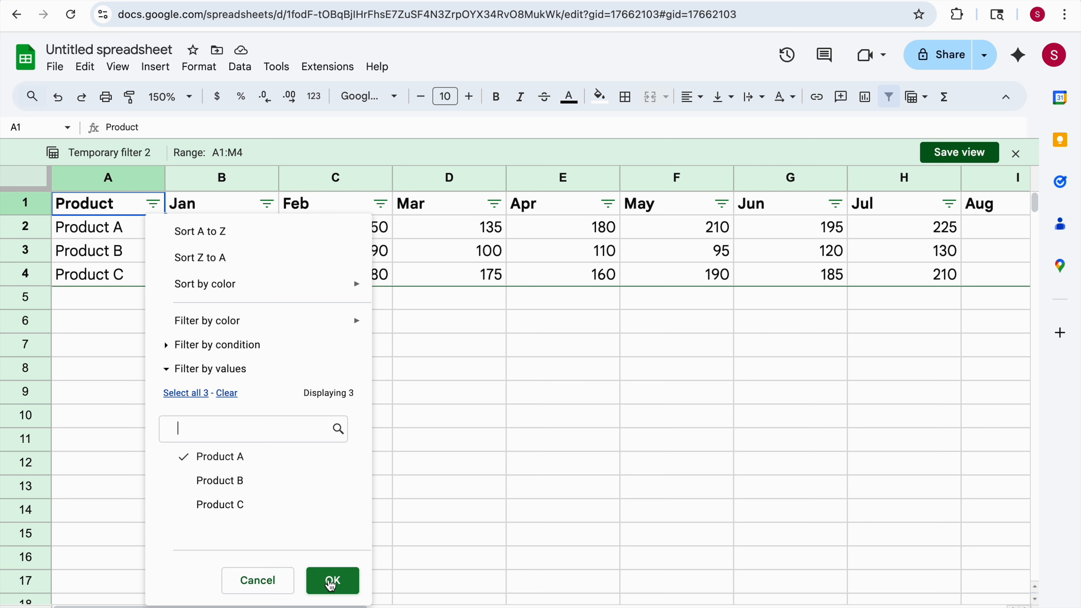
click(332, 582)
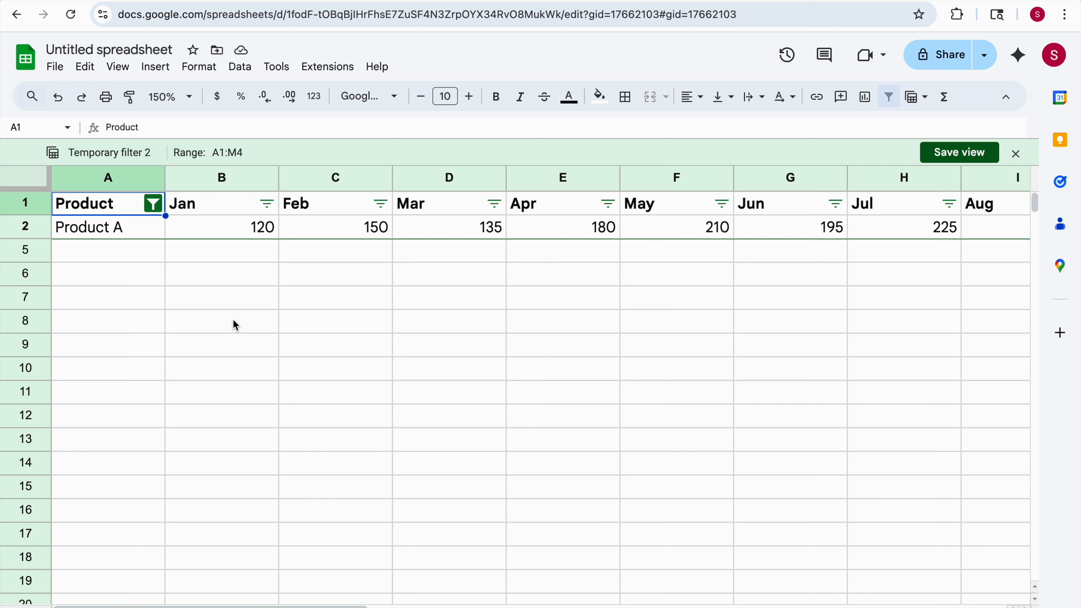
click(156, 215)
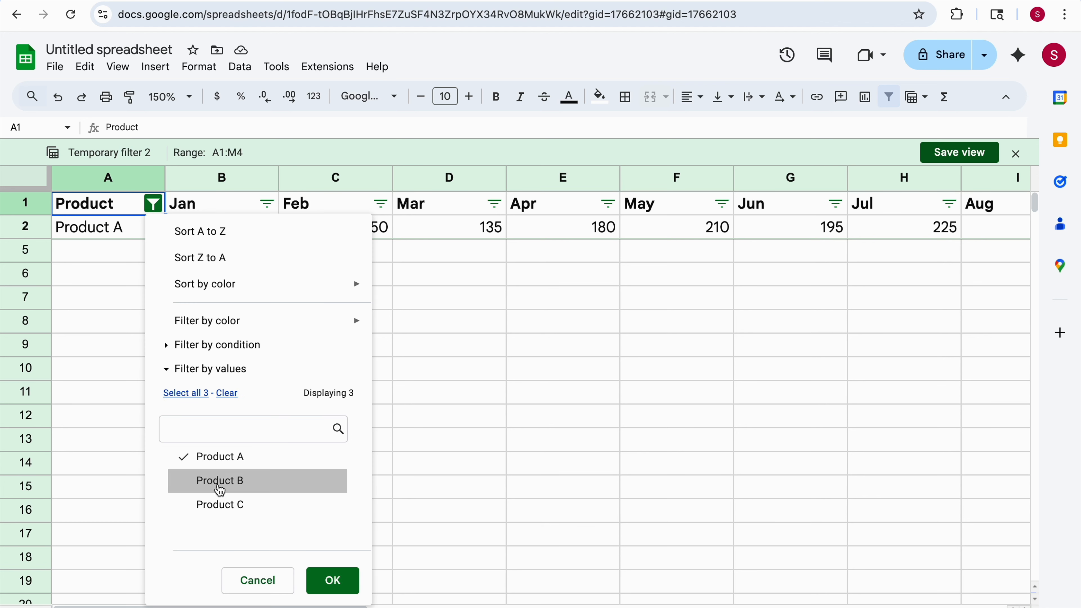
click(334, 581)
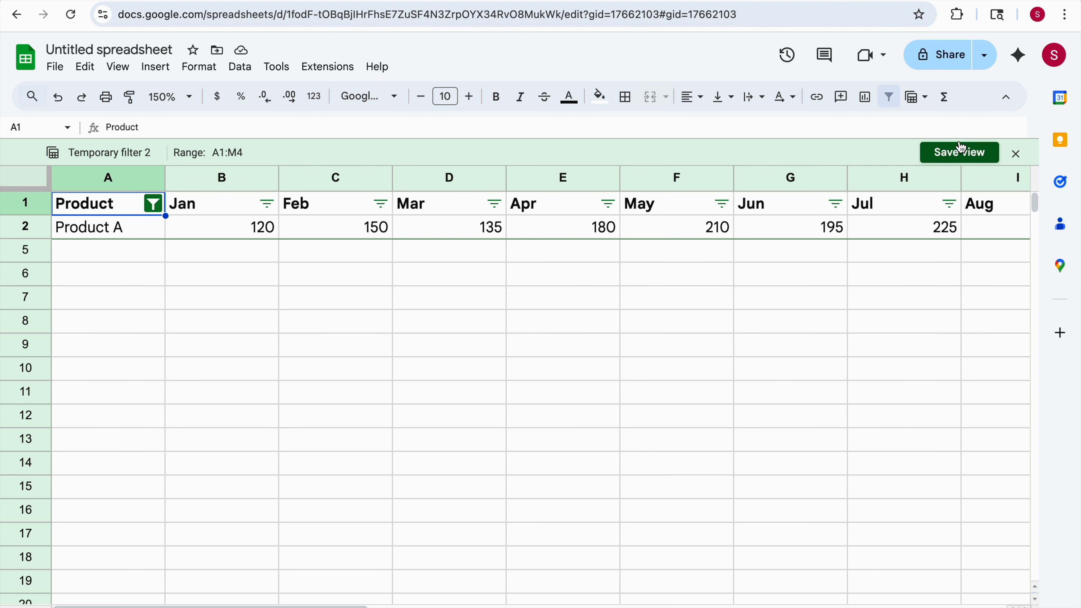
- Save the temporary filter view under the name "My data"
click(956, 157)
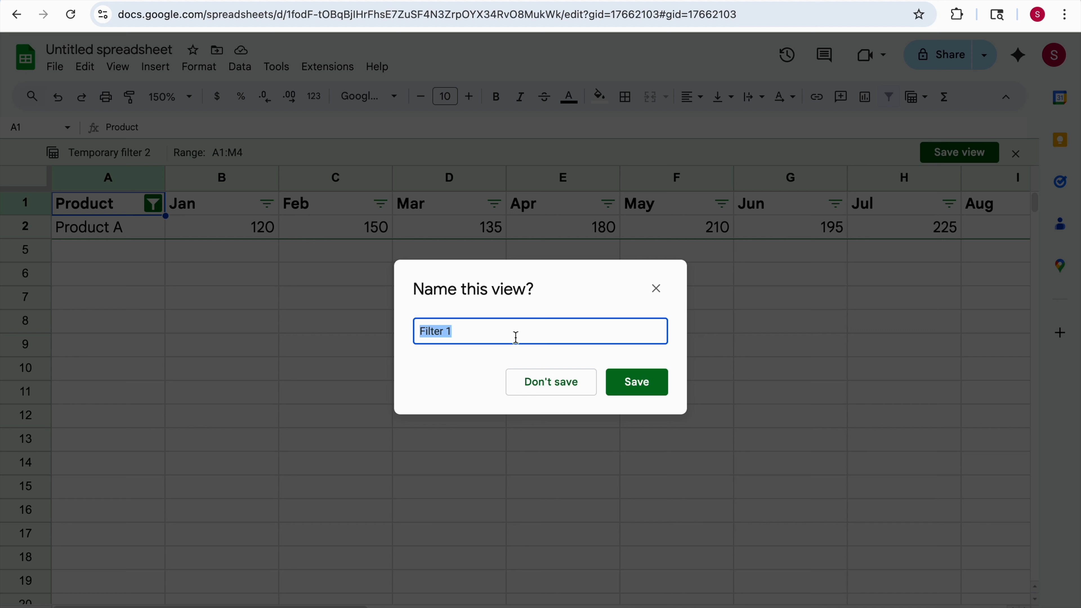
text(My data)
click(641, 385)
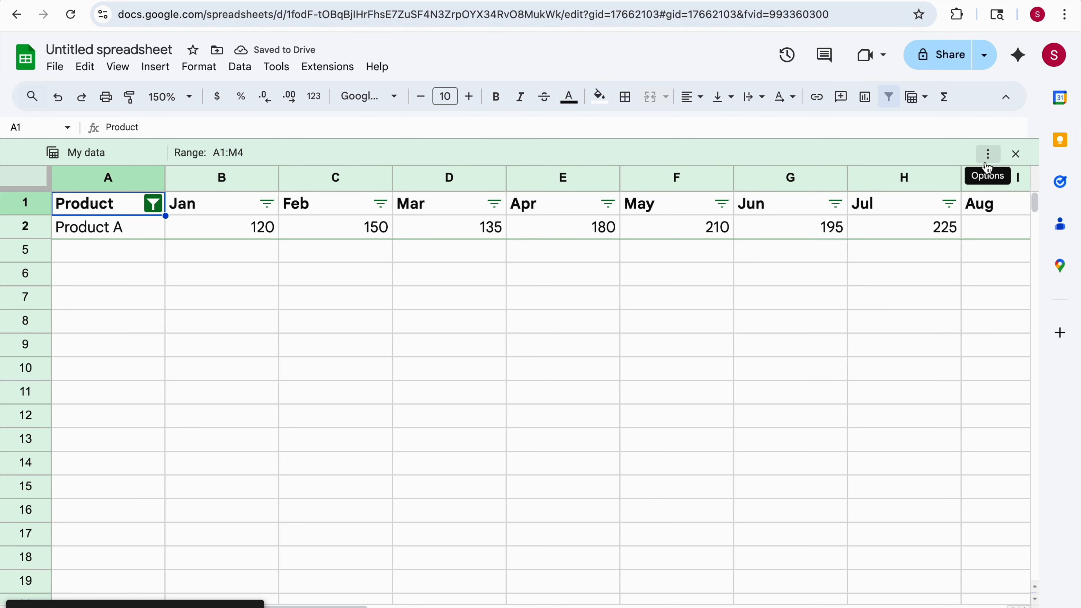
- Close the "My data" filter view to see the full table, and reapply it from the saved views
click(1017, 161)
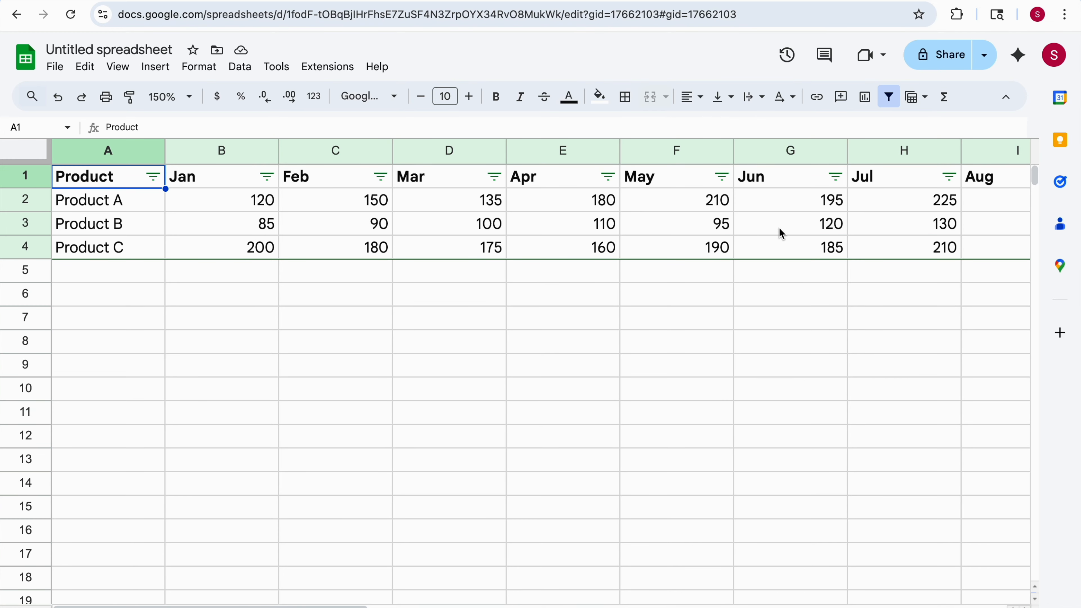
click(928, 101)
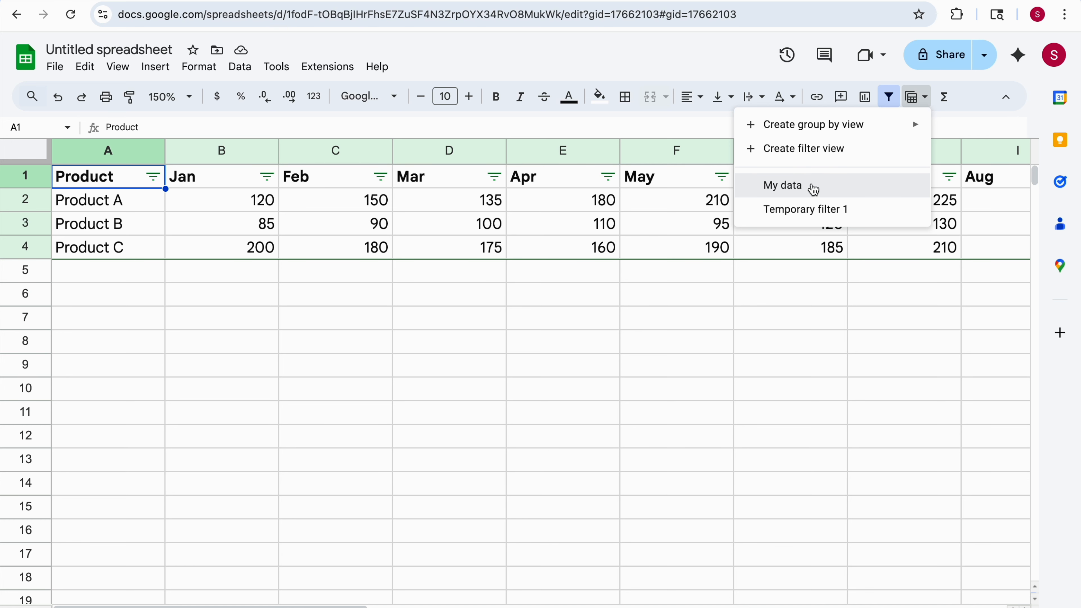
click(813, 188)
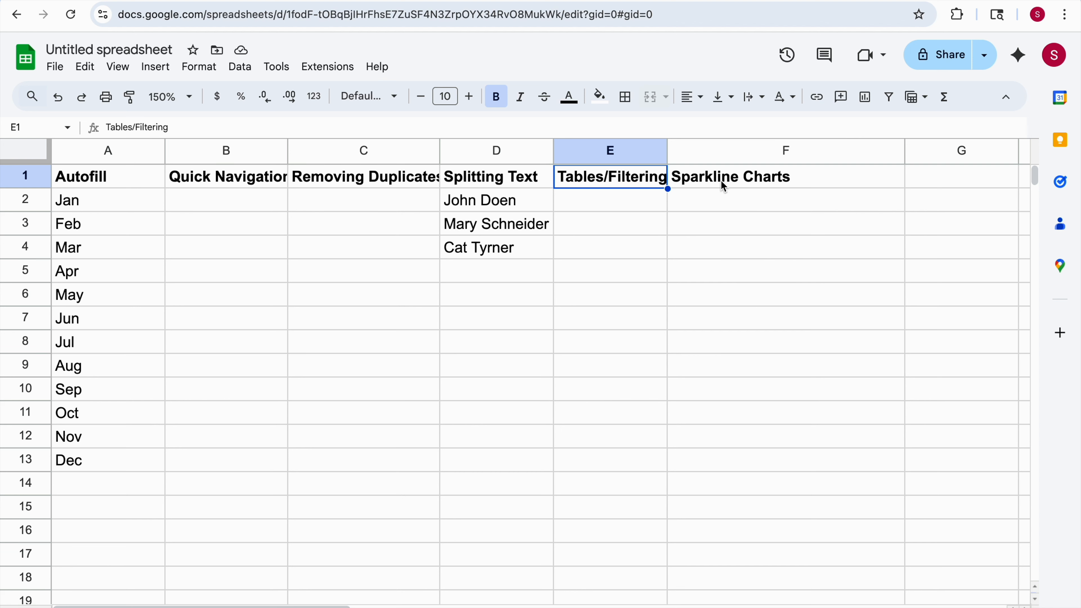
- Select the Sparkline Charts heading in F1 of the overview sheet, and zoom the product sheet out to 90%
click(724, 187)
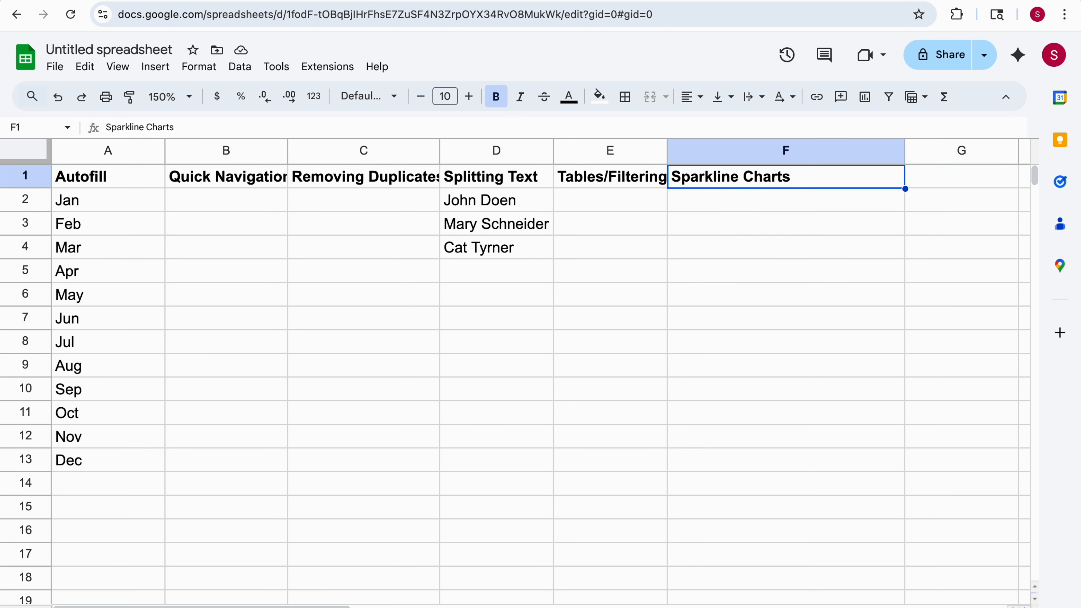
click(245, 607)
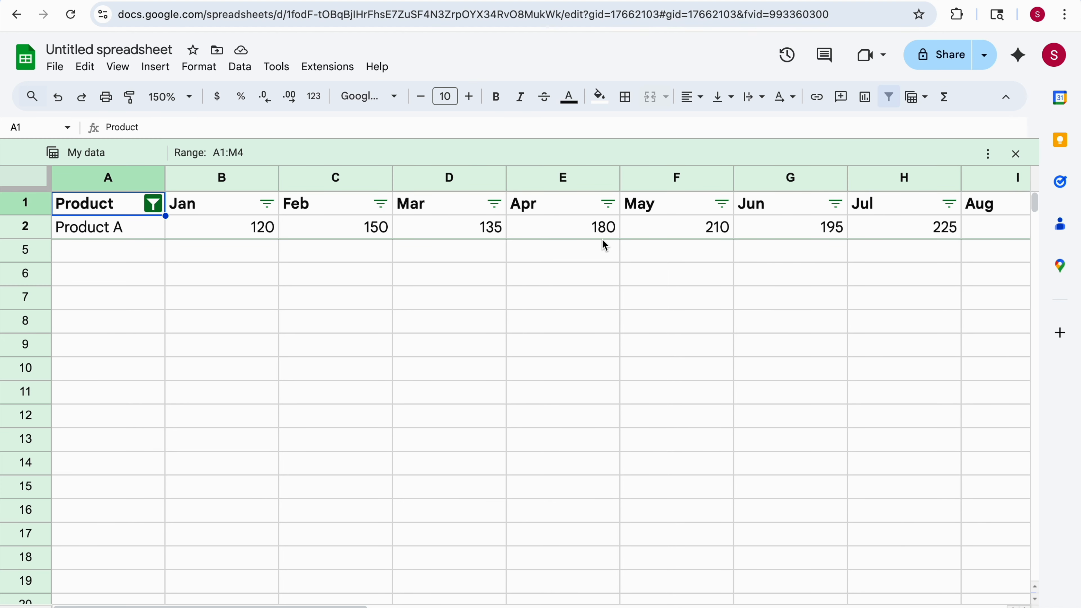
click(188, 98)
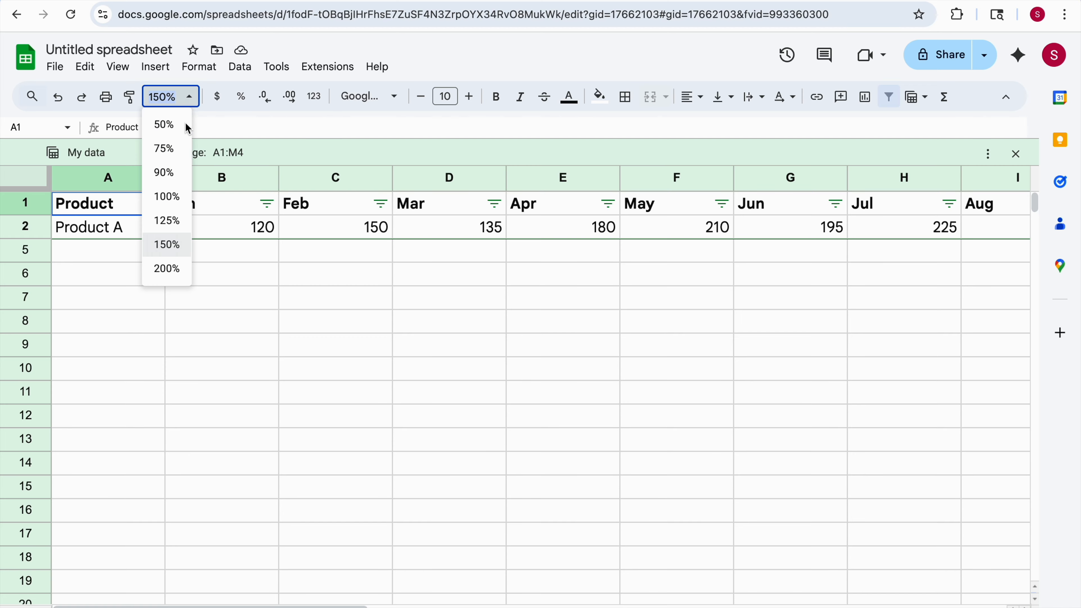
click(167, 197)
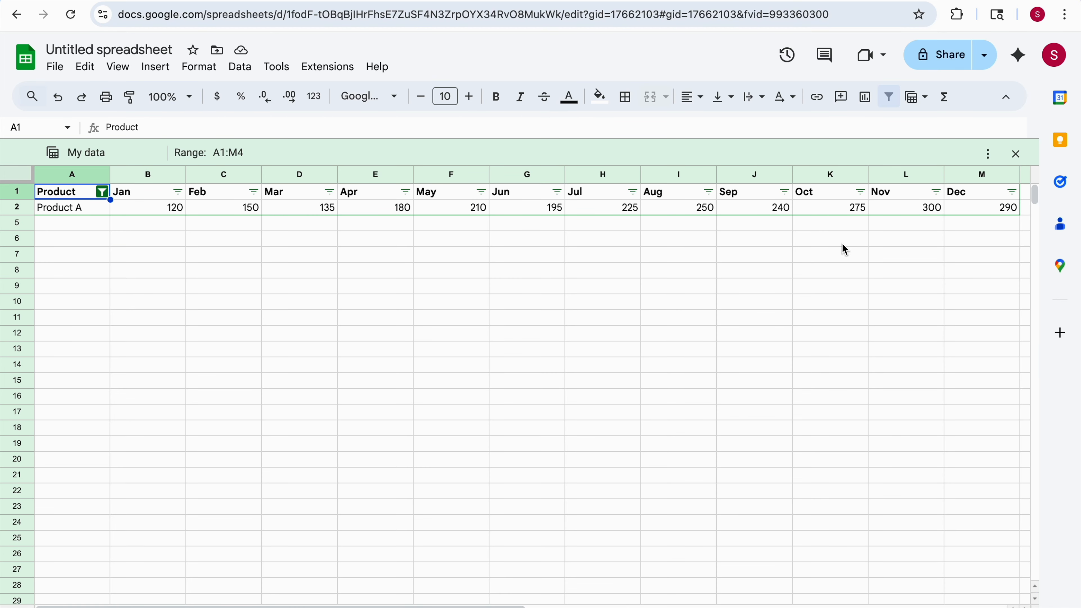
scroll(845, 247, down, 1)
scroll(845, 249, up, 1)
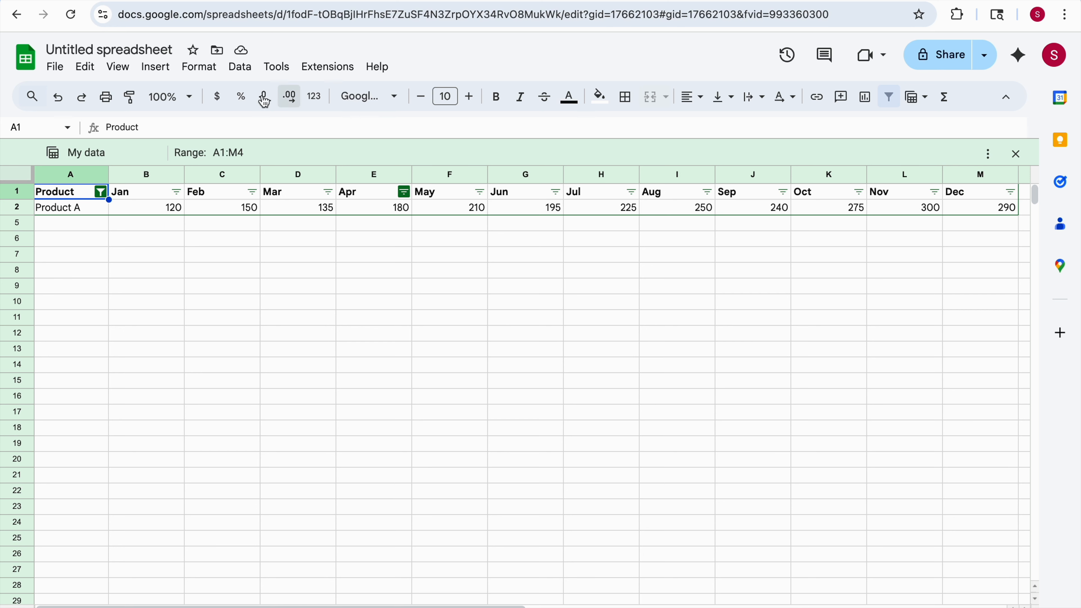
click(194, 100)
click(168, 175)
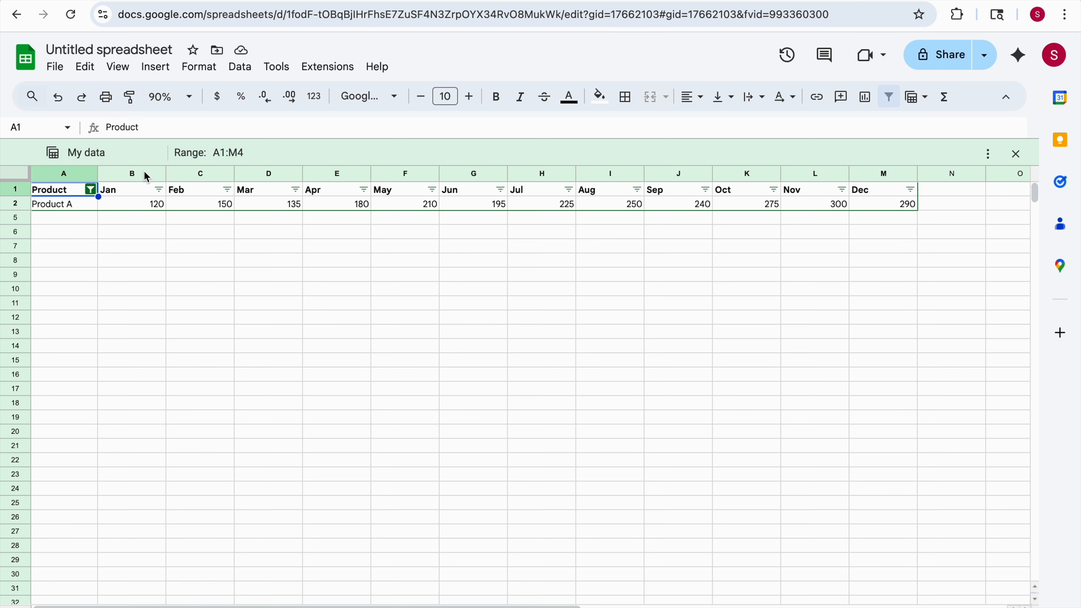
- Close the "My data" filter view and remove the filter from the product table
click(1018, 157)
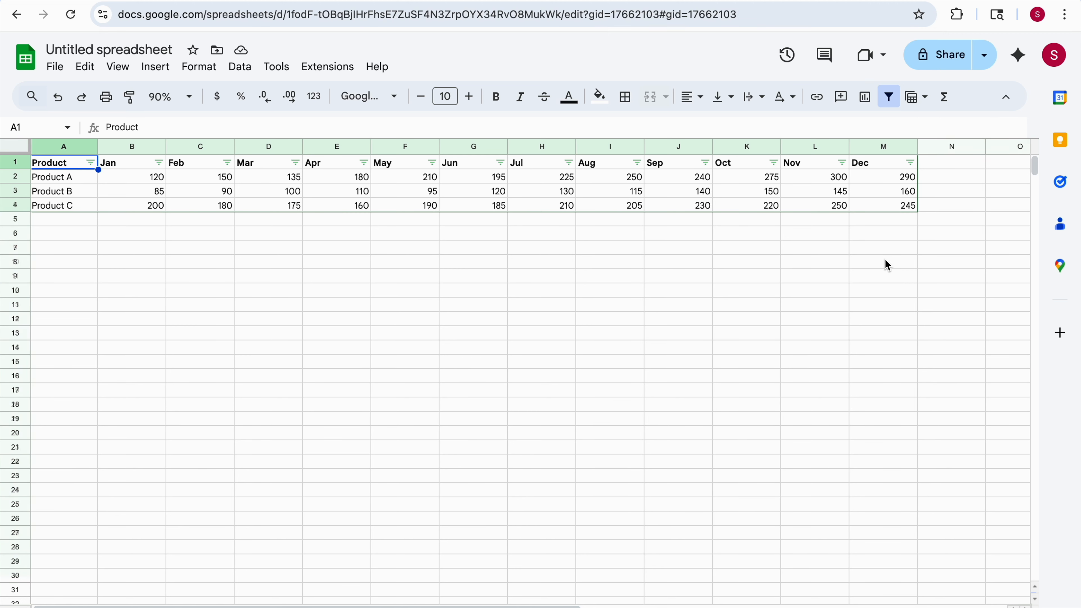
click(889, 96)
- Enter the formula =SPARKLINE(B2:M2) in N2 to chart Product A's January to December figures
click(945, 183)
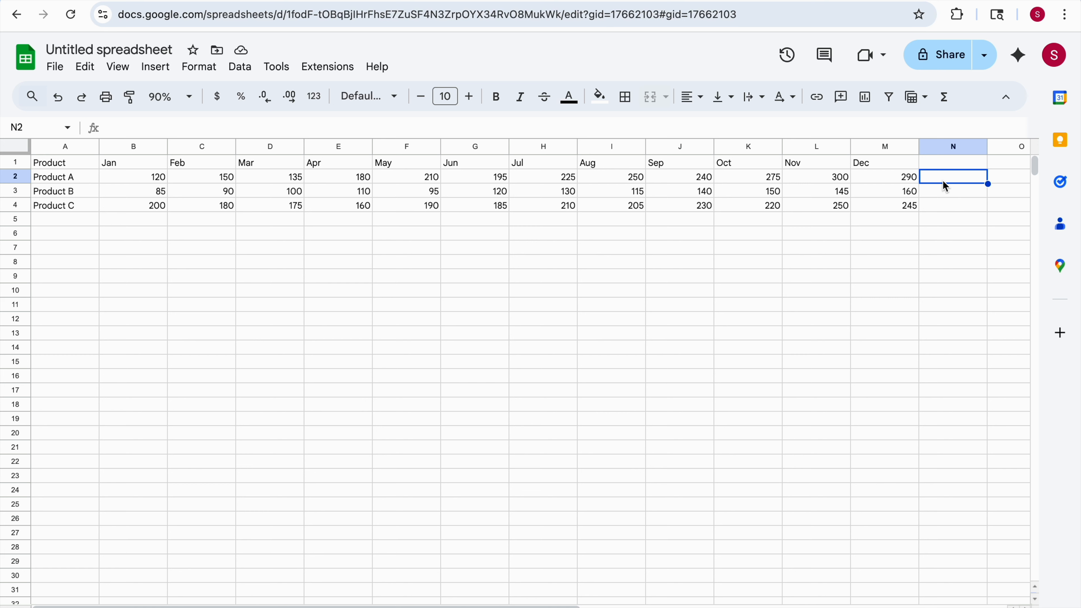
text(=)
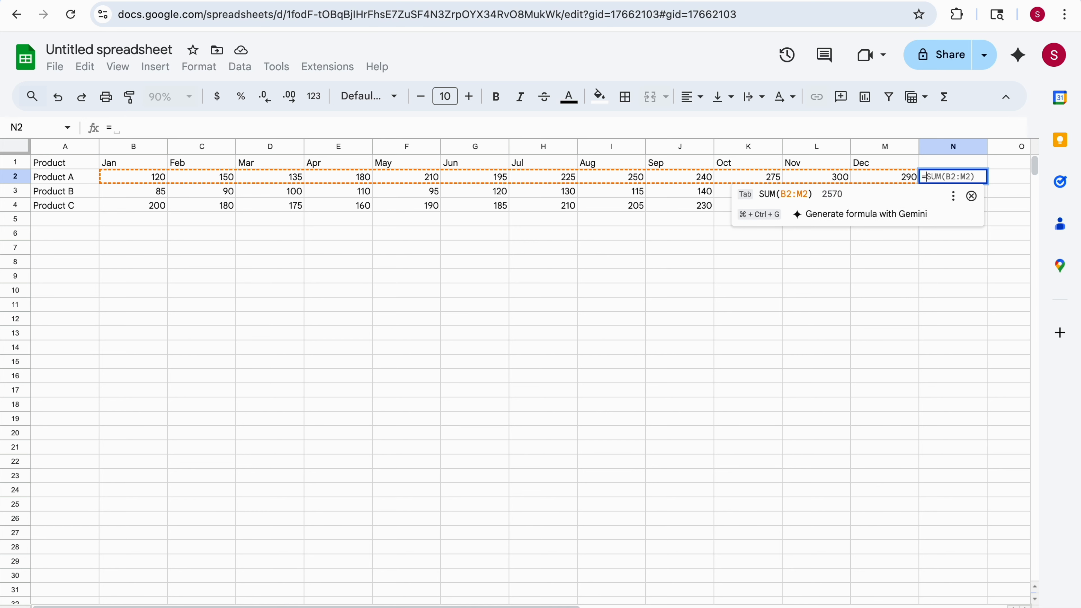
text(sp)
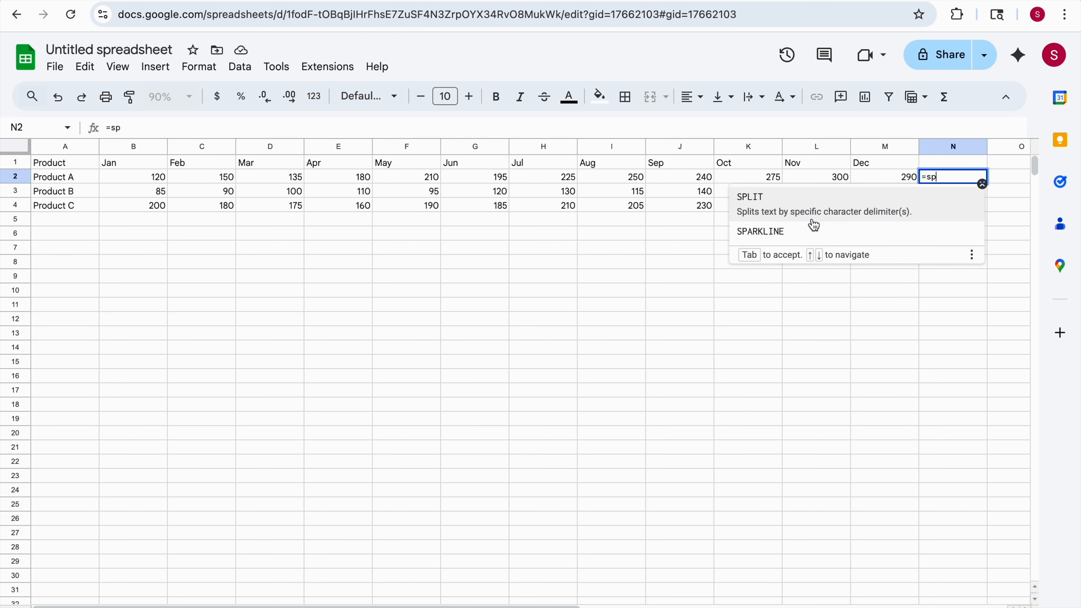
click(769, 232)
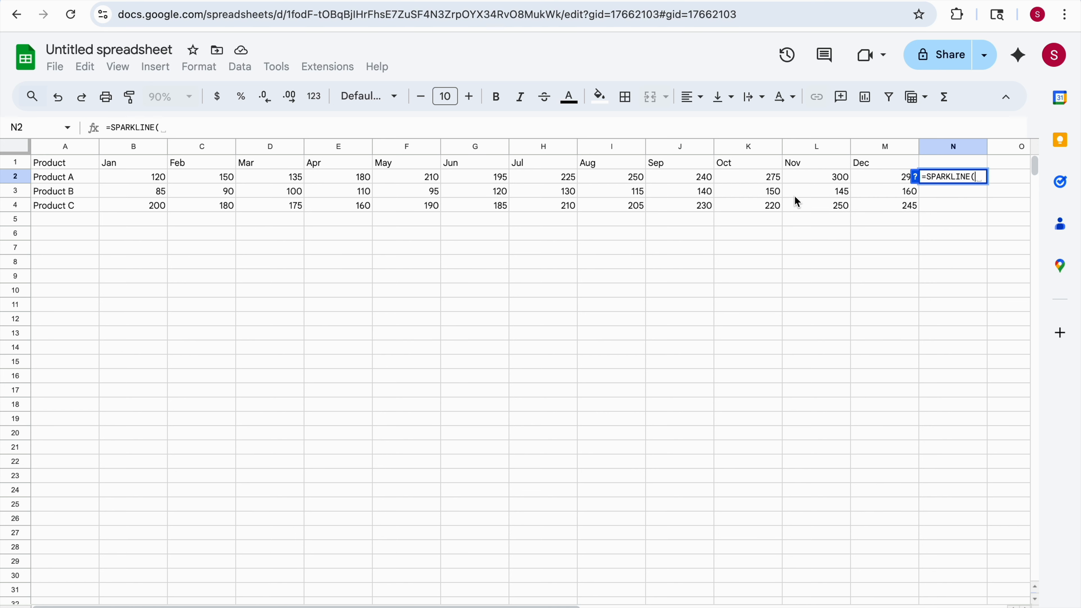
click(916, 177)
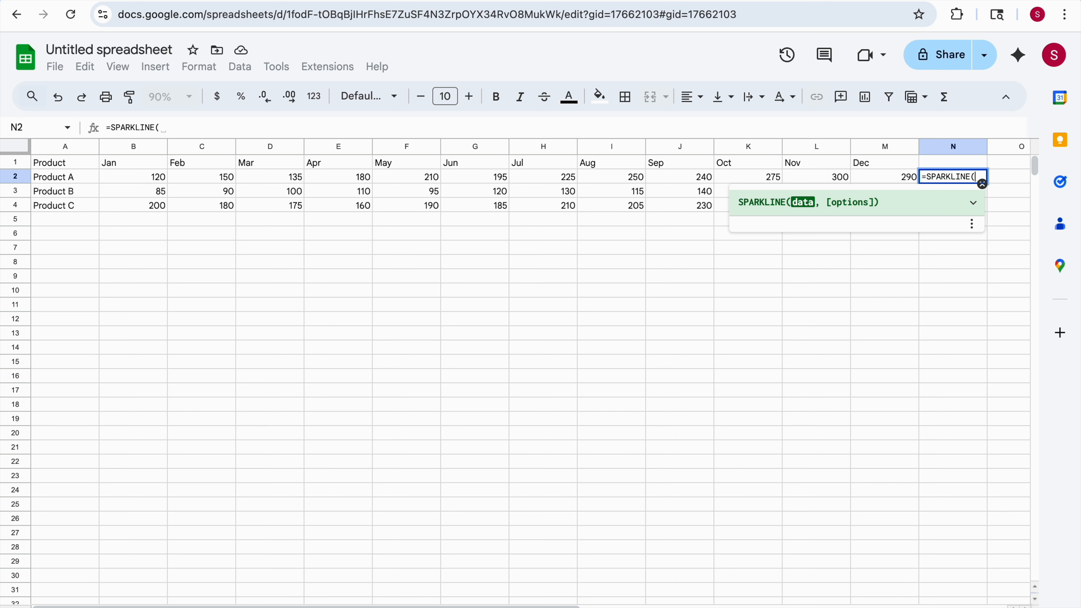
text(B2:M2)
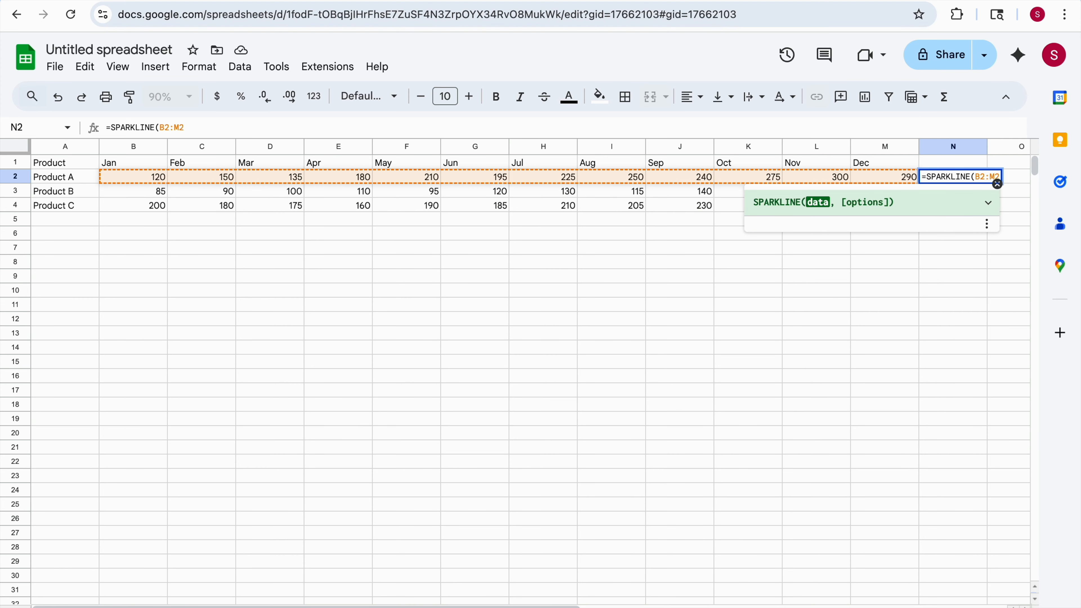
text(,)
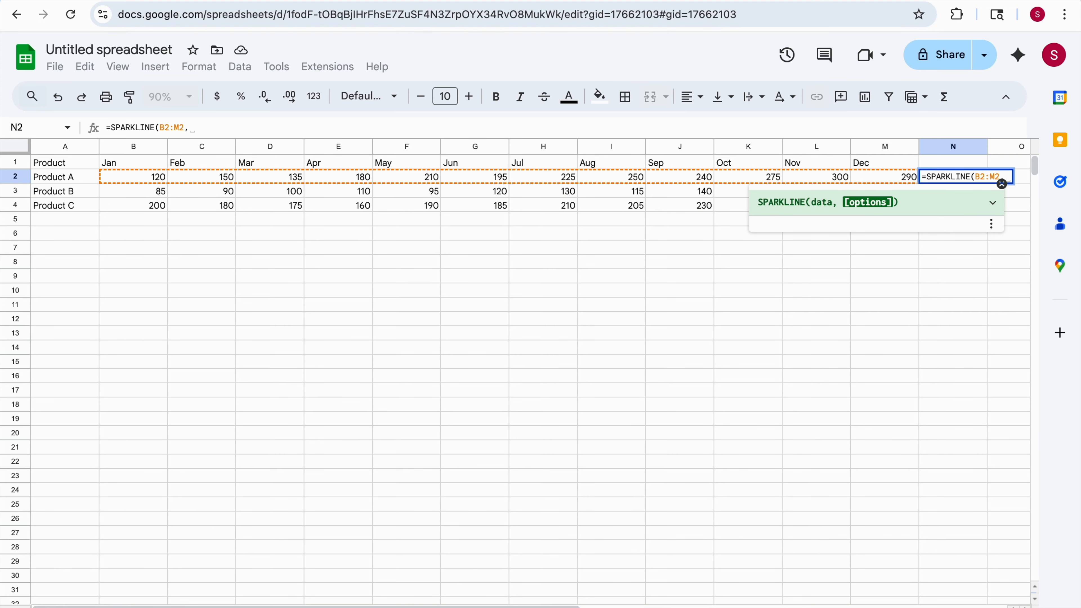
key(BackSpace)
key(BackSpace)
text())
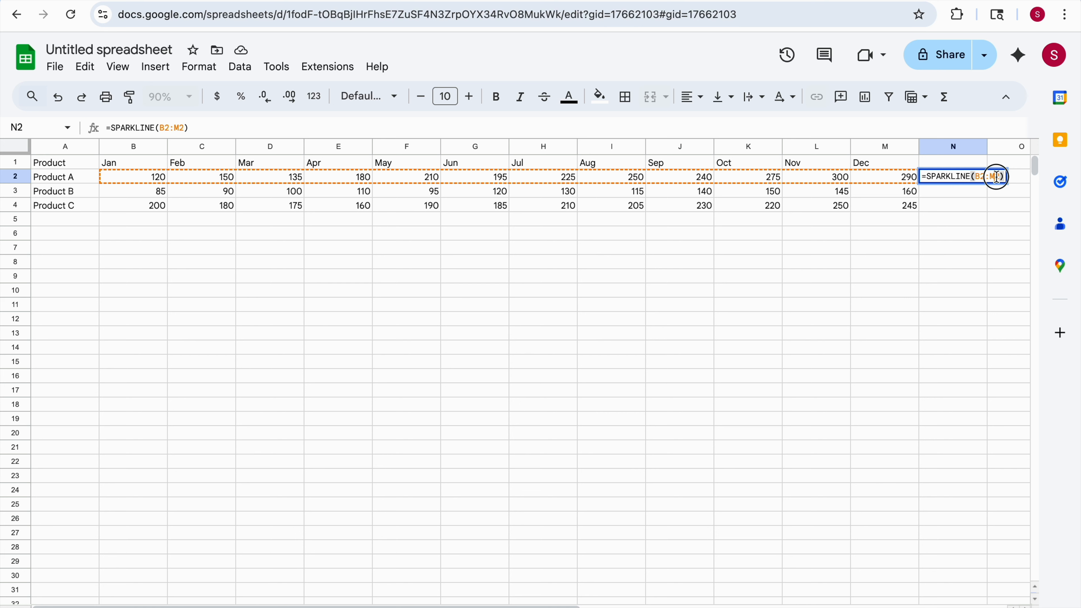
click(996, 177)
click(1004, 176)
key(Return)
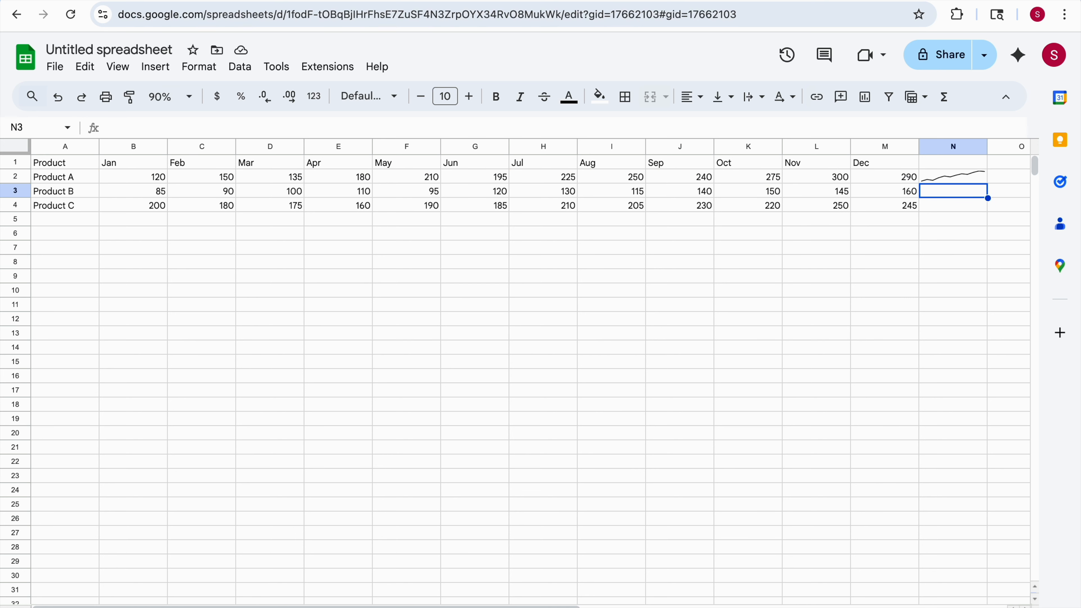
- Fill the sparkline formula from N2 down through N4 for Product B and Product C
click(971, 175)
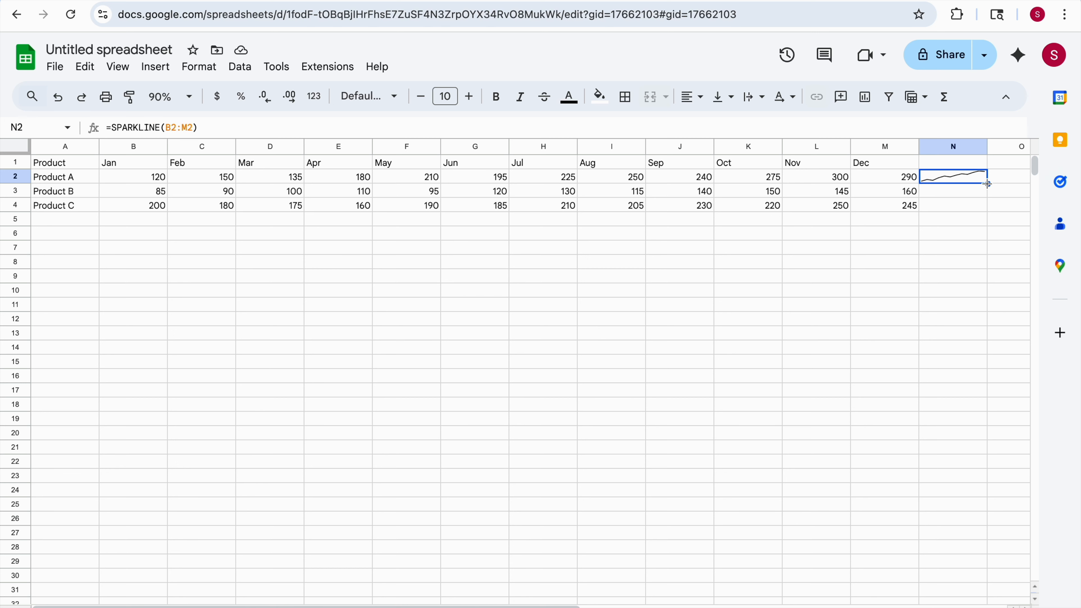
drag(987, 184, 985, 207)
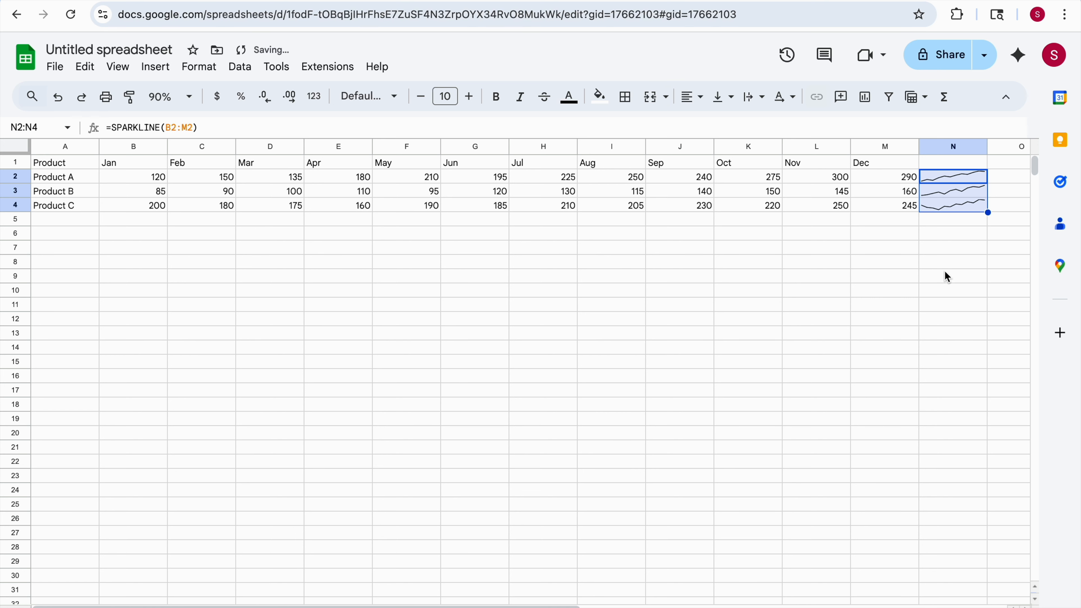